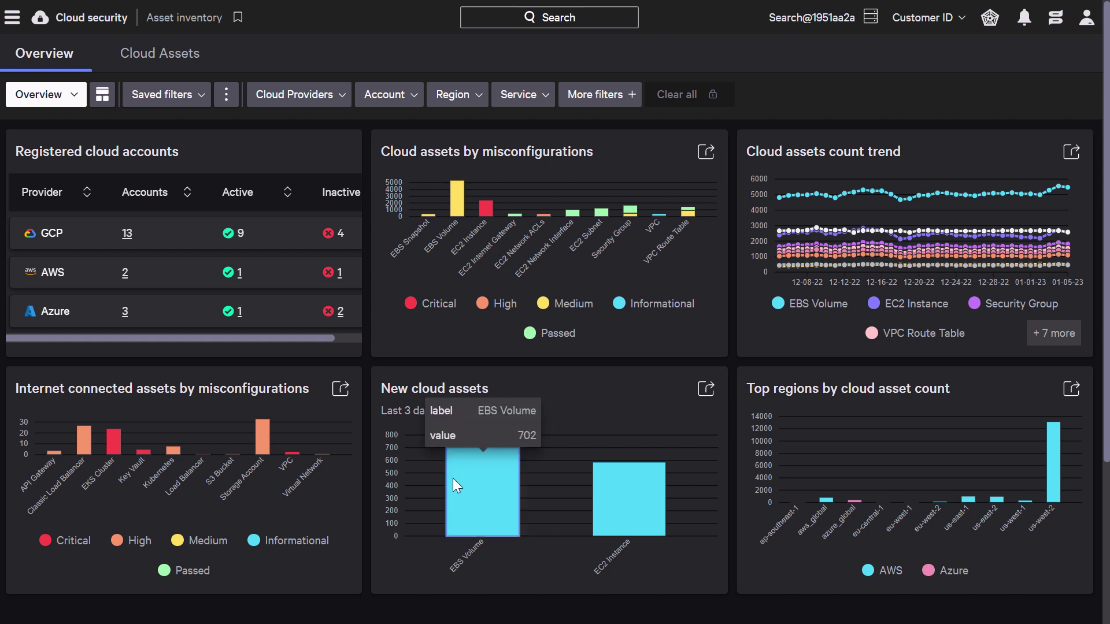
Review the Overview dashboard's filter choices for cloud providers, account, region and service, plus the saved filters
{"action": "left_click", "coordinate": [277, 99]}
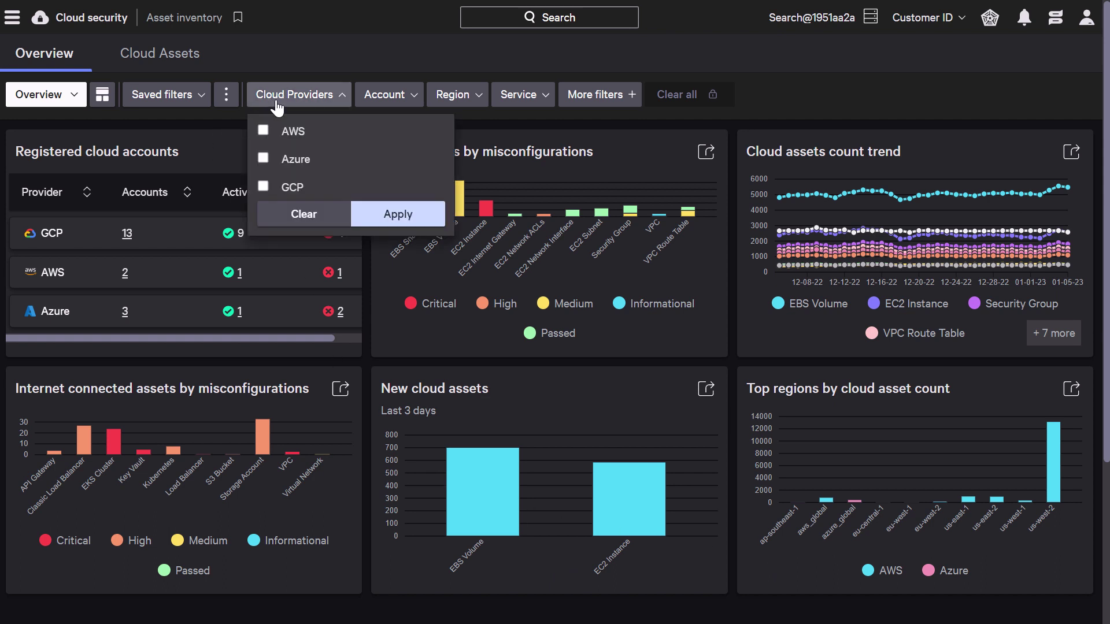
{"action": "left_click", "coordinate": [380, 99]}
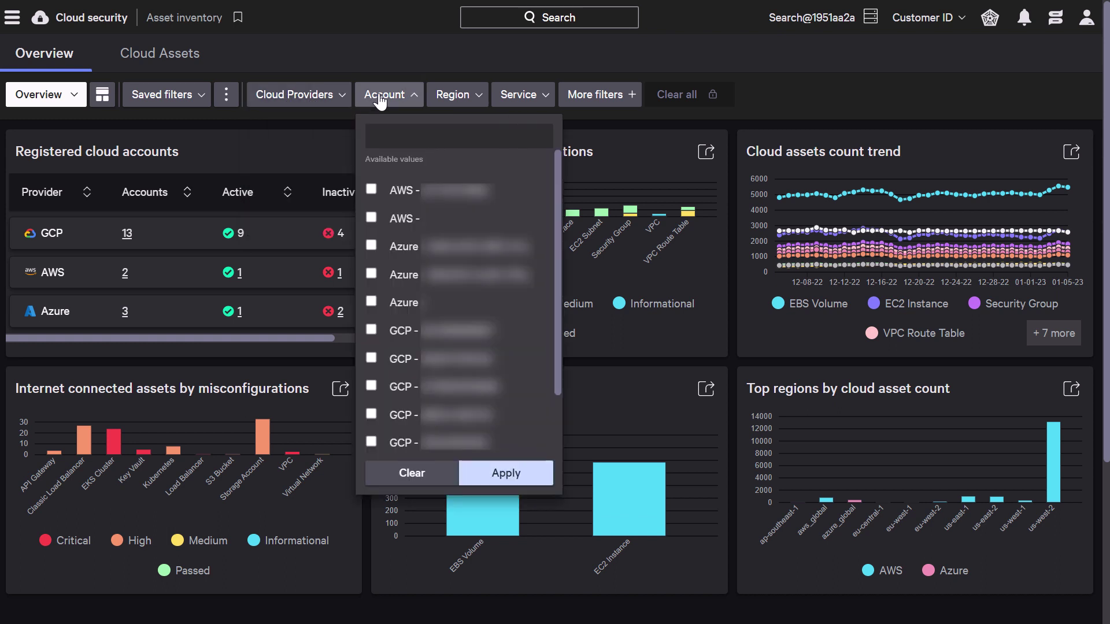
{"action": "left_click", "coordinate": [451, 103]}
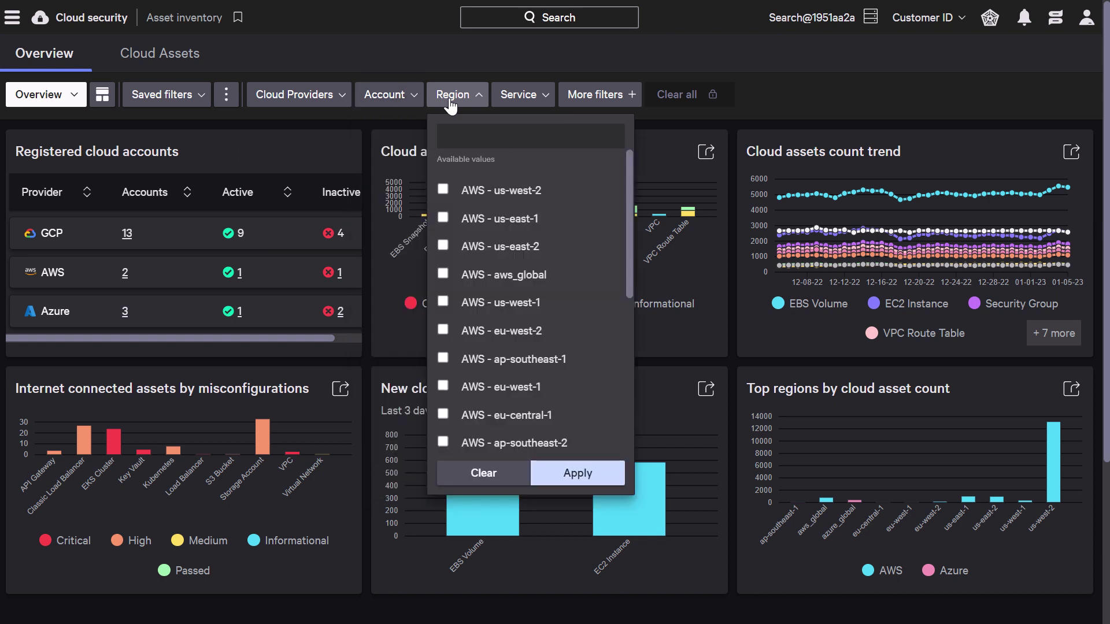
{"action": "left_click", "coordinate": [520, 97]}
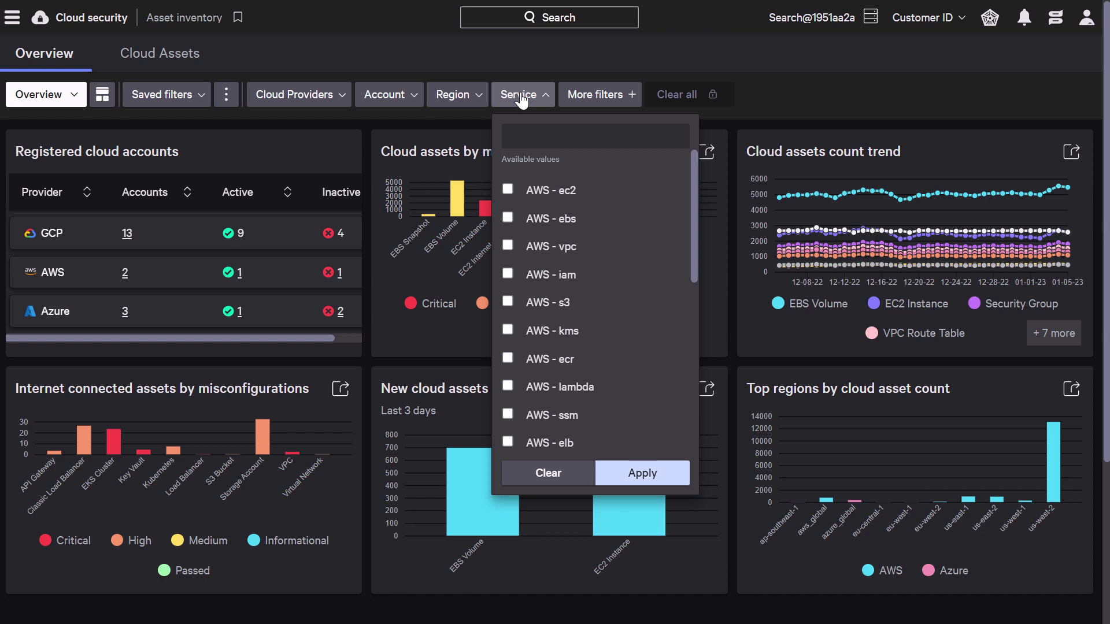
{"action": "left_click", "coordinate": [520, 97]}
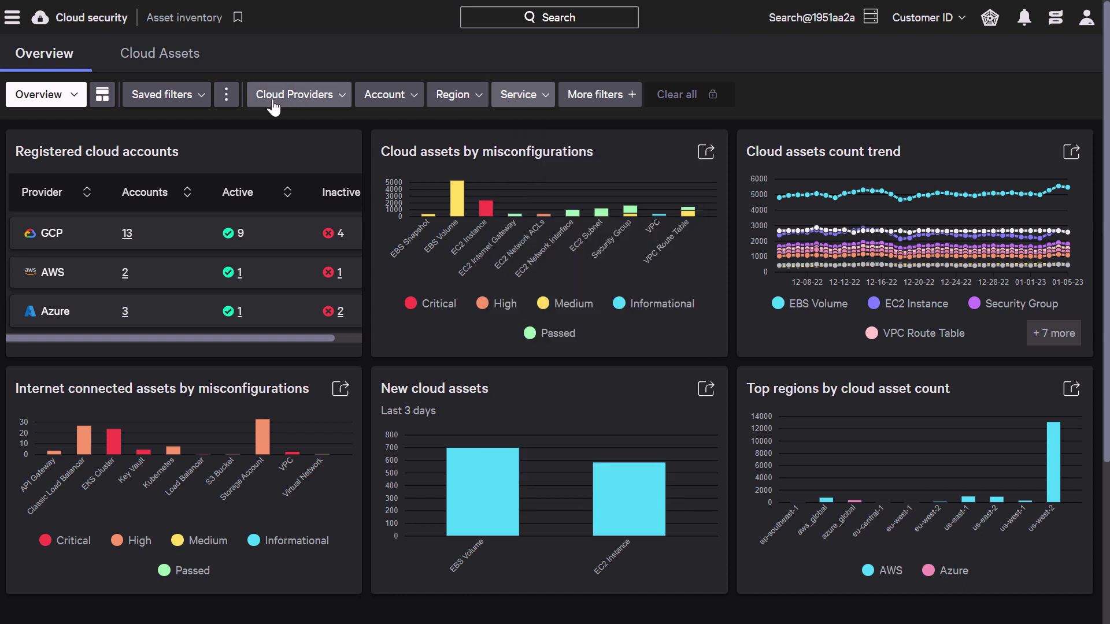
{"action": "left_click", "coordinate": [202, 102]}
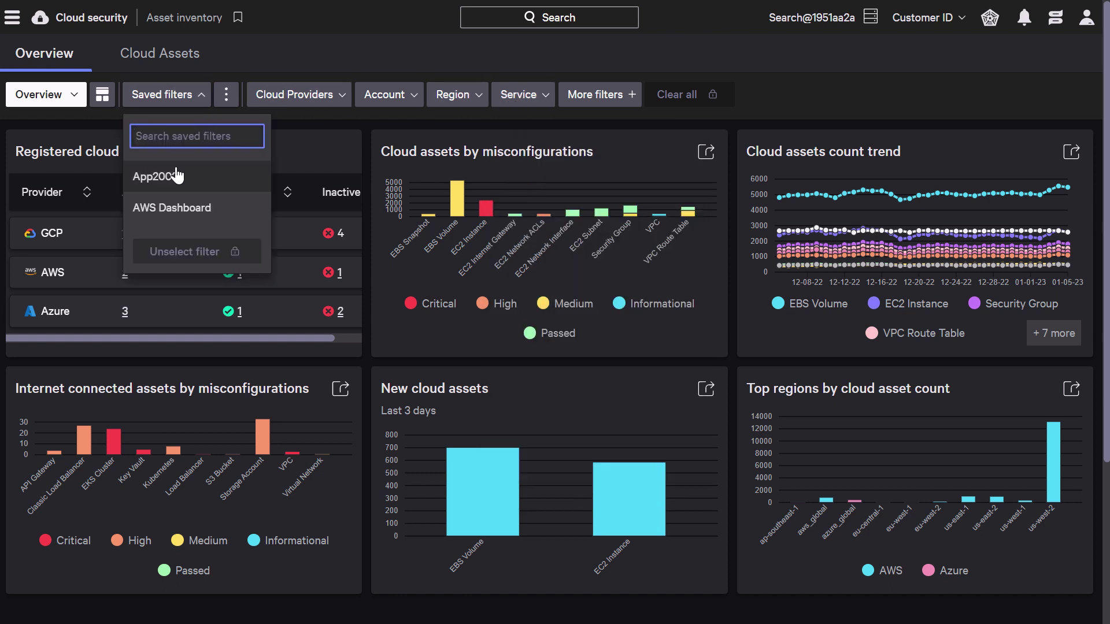
{"action": "left_click", "coordinate": [249, 61]}
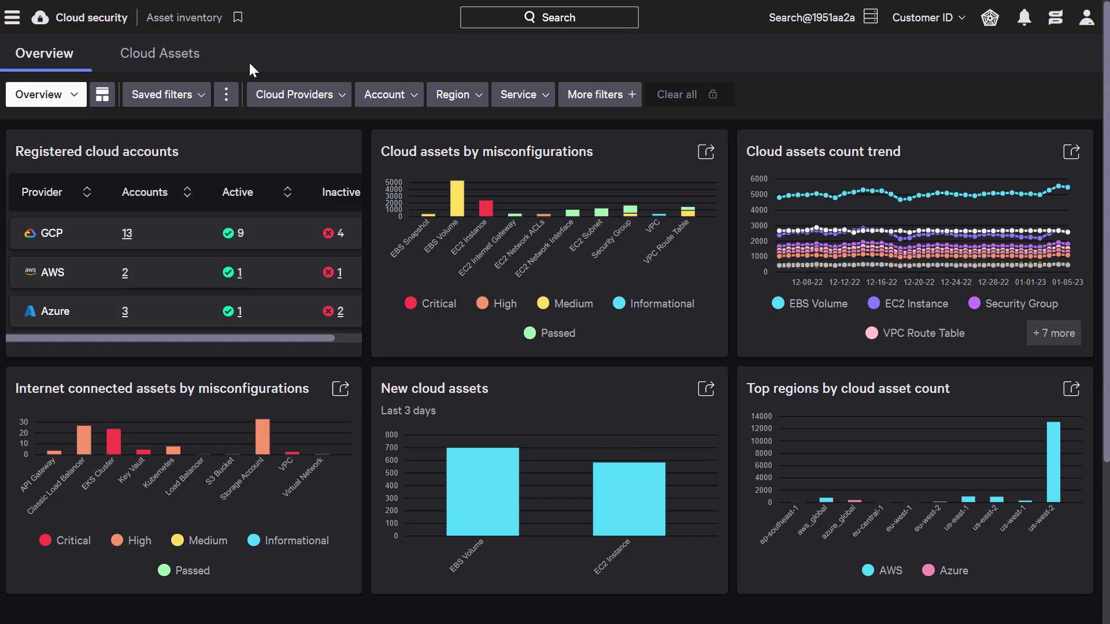
Open the Cloud Assets list and look through its cloud provider, account, region and asset type filter options
{"action": "left_click", "coordinate": [165, 68]}
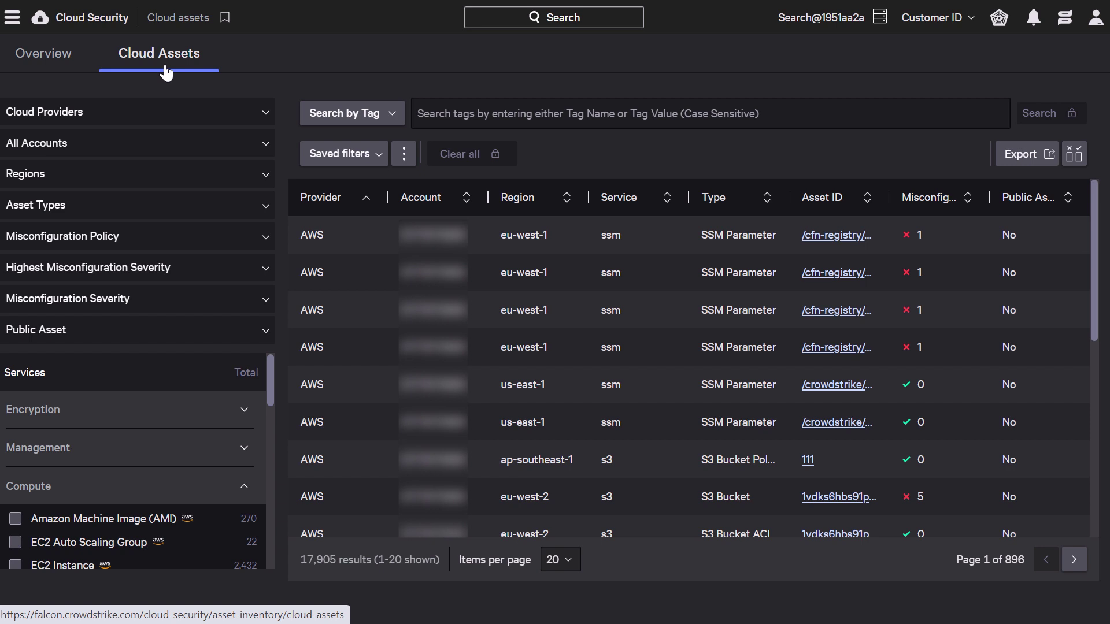
{"action": "left_click", "coordinate": [210, 117]}
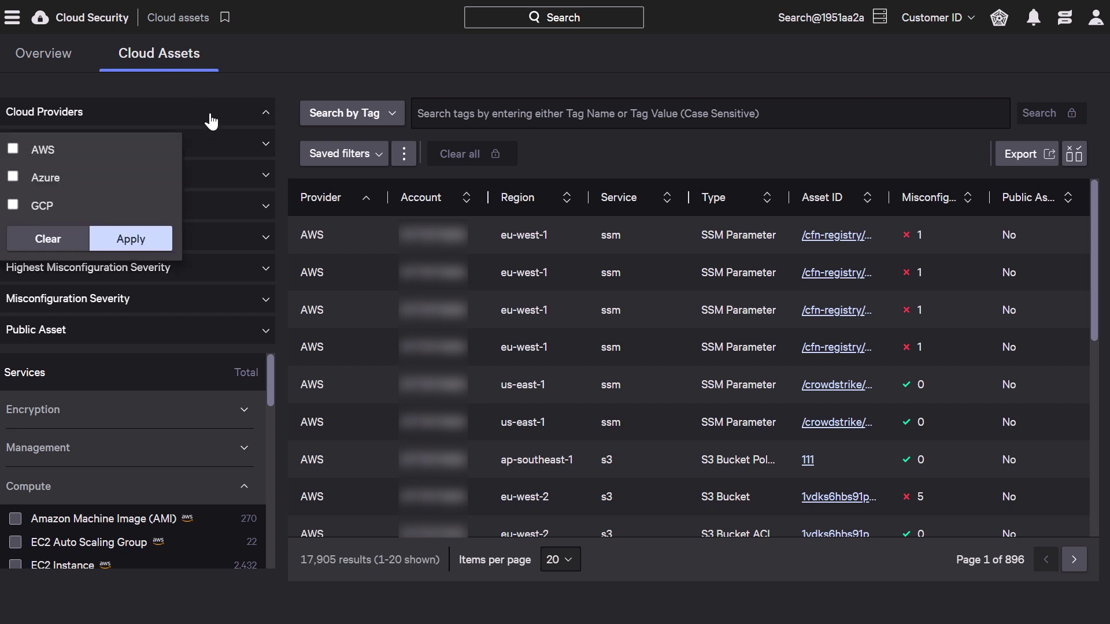
{"action": "left_click", "coordinate": [210, 122]}
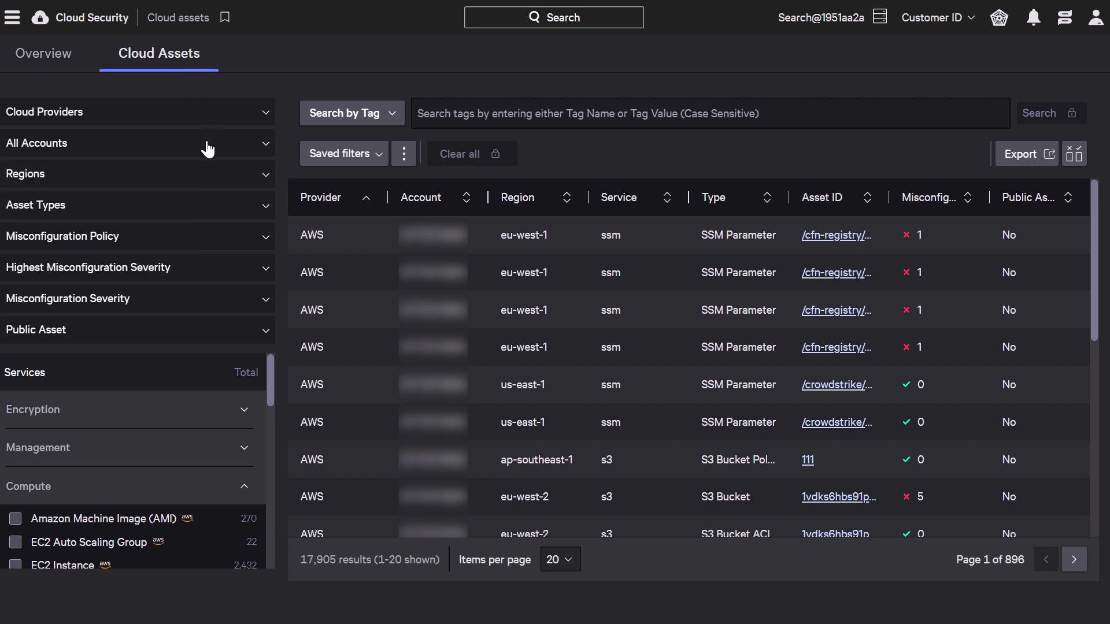
{"action": "left_click", "coordinate": [208, 149]}
{"action": "left_click", "coordinate": [208, 149]}
{"action": "left_click", "coordinate": [201, 182]}
{"action": "left_click", "coordinate": [201, 182]}
{"action": "left_click", "coordinate": [194, 208]}
{"action": "left_click", "coordinate": [194, 209]}
Examine the filter options for misconfiguration policy, highest misconfiguration severity and public asset
{"action": "left_click", "coordinate": [188, 242]}
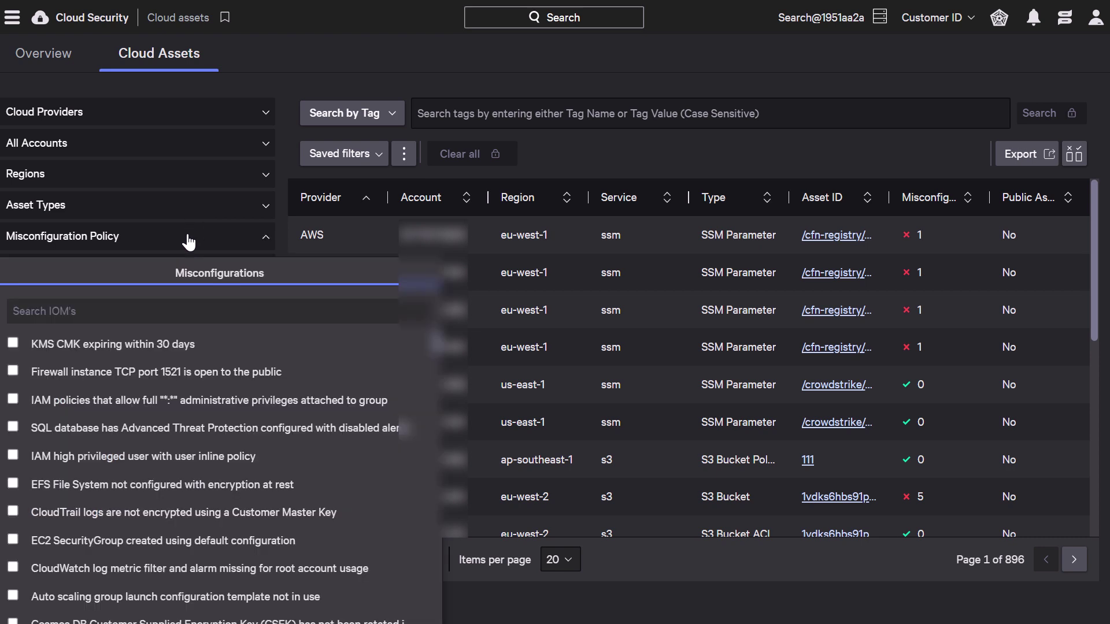
{"action": "left_click", "coordinate": [188, 240]}
{"action": "left_click", "coordinate": [182, 270]}
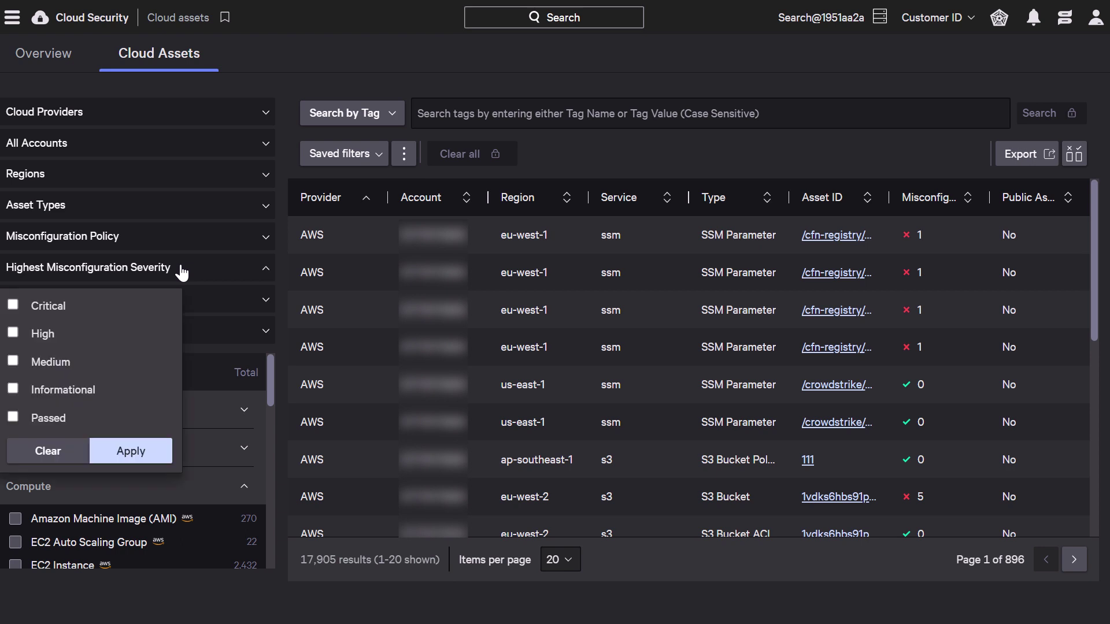
{"action": "left_click", "coordinate": [182, 272]}
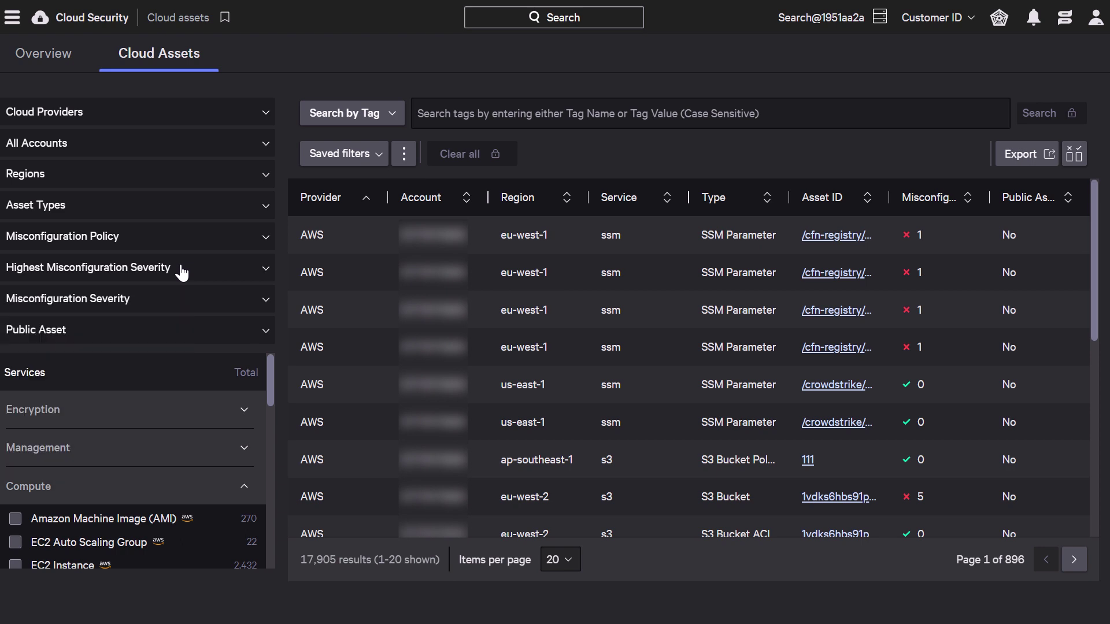
{"action": "left_click", "coordinate": [169, 332]}
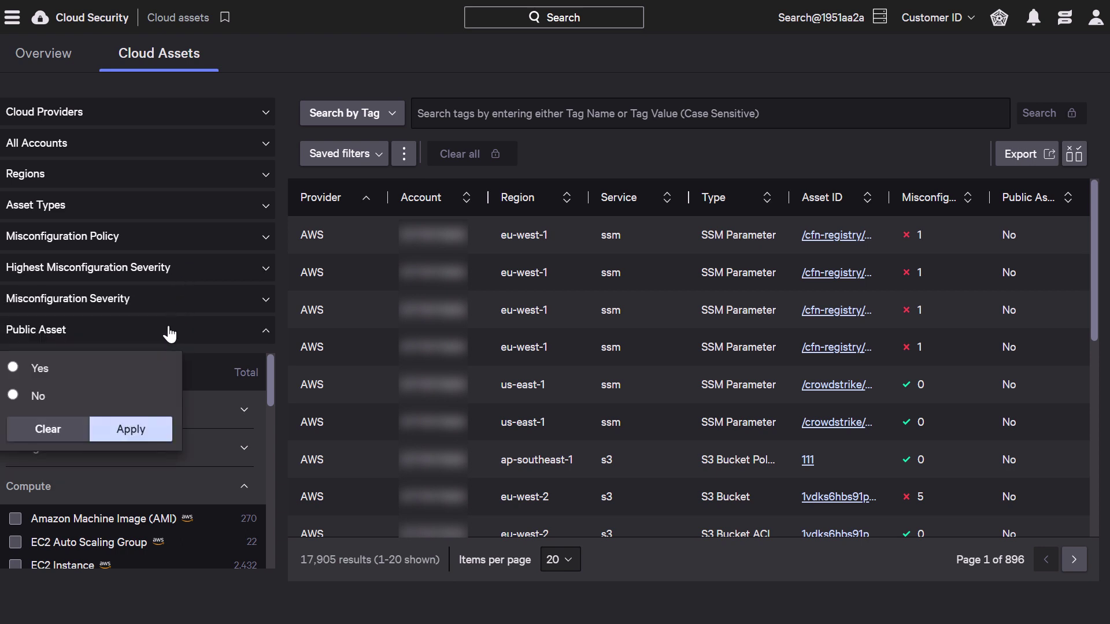
{"action": "left_click", "coordinate": [169, 332]}
Browse the service categories and filter the asset list to EC2 Instance under Compute
{"action": "left_click", "coordinate": [193, 500]}
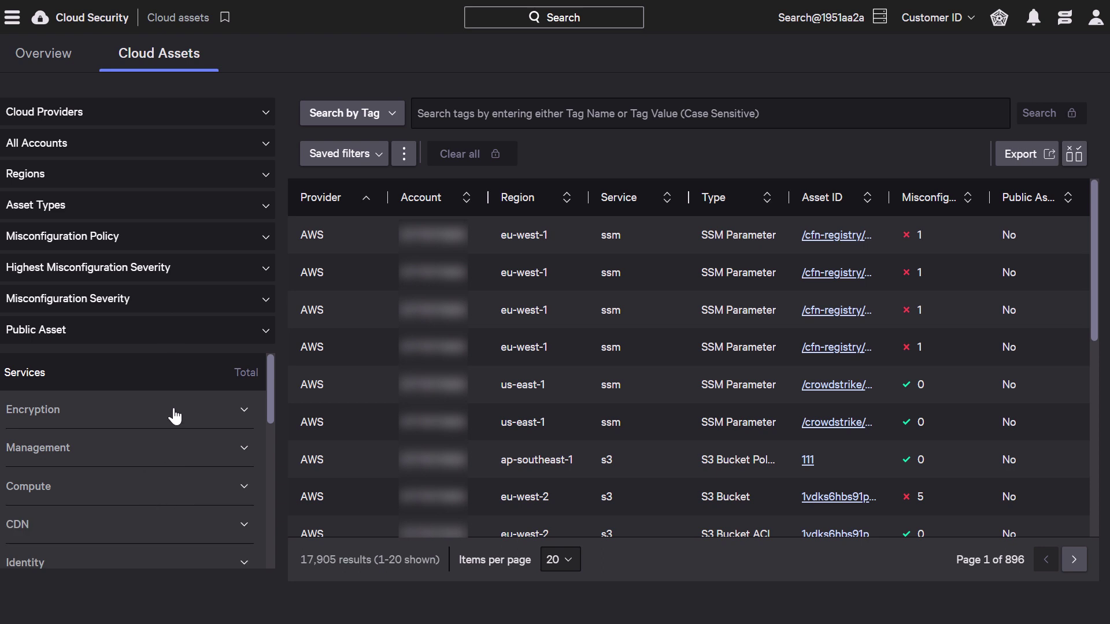
{"action": "scroll", "coordinate": [174, 414], "scroll_direction": "down", "scroll_amount": 3}
{"action": "scroll", "coordinate": [175, 429], "scroll_direction": "down", "scroll_amount": 3}
{"action": "scroll", "coordinate": [181, 518], "scroll_direction": "up", "scroll_amount": 5}
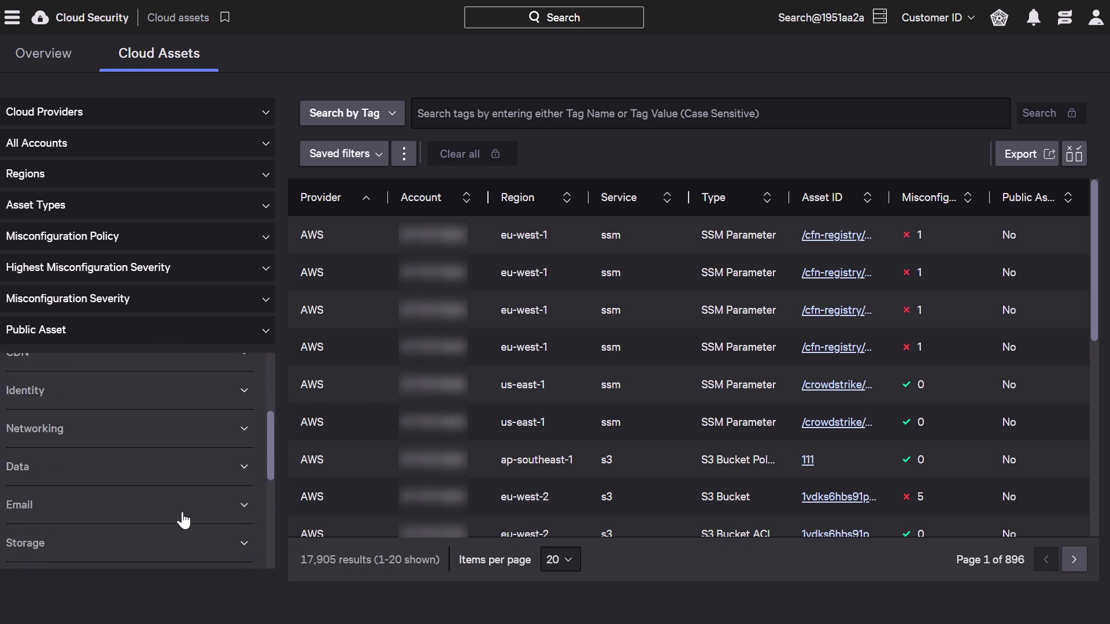
{"action": "left_click", "coordinate": [189, 489]}
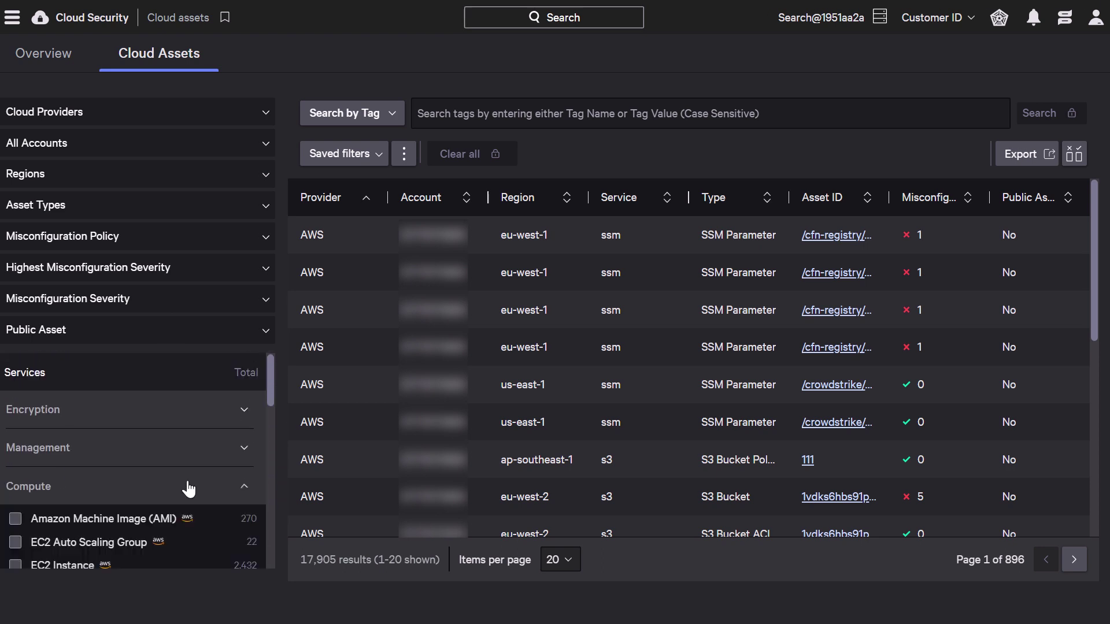
{"action": "left_click", "coordinate": [12, 564]}
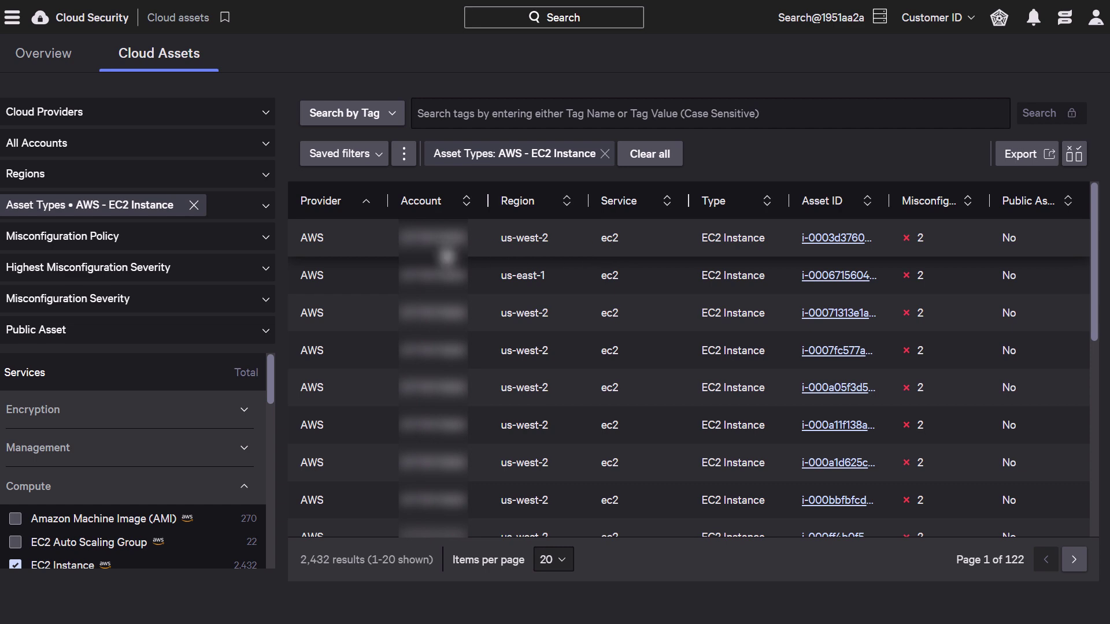
Open the summary of the first EC2 instance in the list and expand its High and Critical misconfigurations for review
{"action": "left_click", "coordinate": [611, 254]}
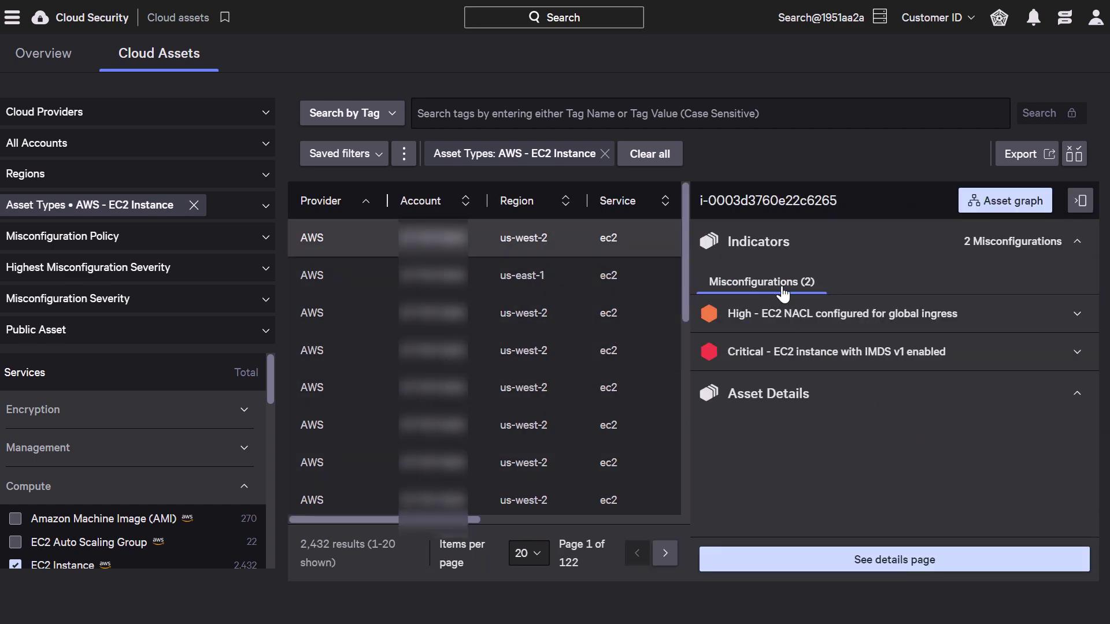
{"action": "left_click", "coordinate": [806, 317]}
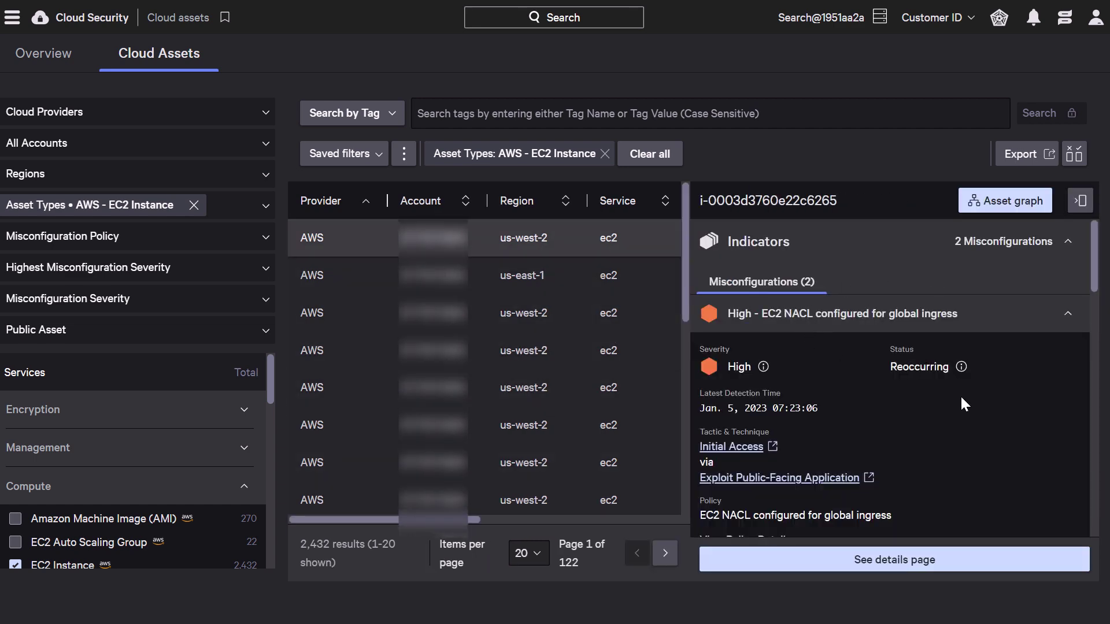
{"action": "scroll", "coordinate": [960, 394], "scroll_direction": "down", "scroll_amount": 5}
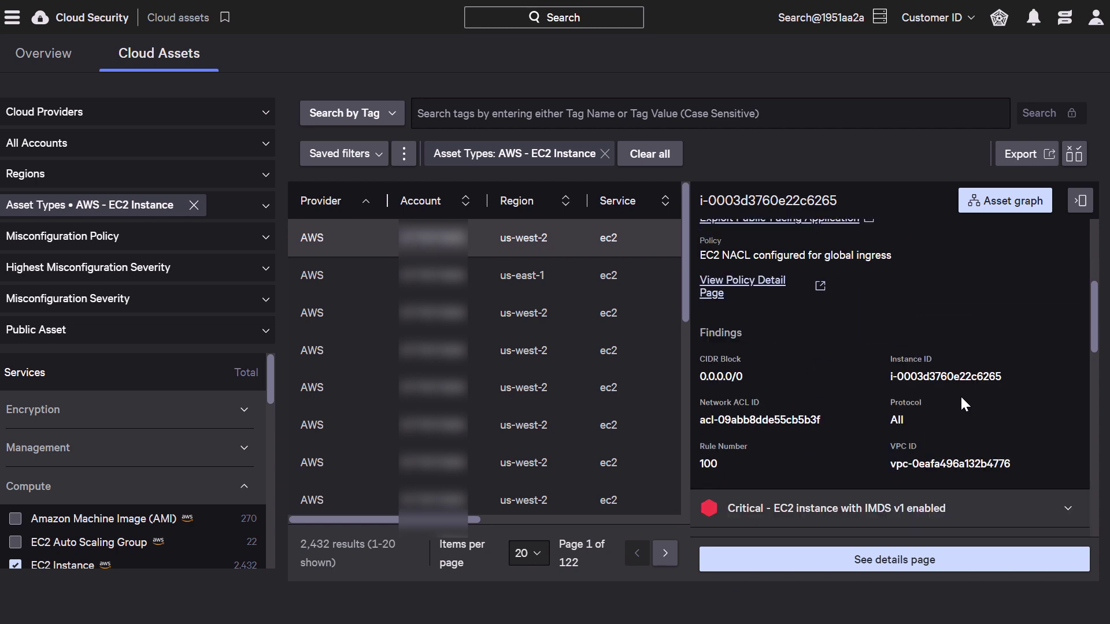
{"action": "scroll", "coordinate": [961, 399], "scroll_direction": "down", "scroll_amount": 2}
{"action": "left_click", "coordinate": [963, 422]}
{"action": "scroll", "coordinate": [964, 415], "scroll_direction": "down", "scroll_amount": 2}
{"action": "scroll", "coordinate": [965, 422], "scroll_direction": "down", "scroll_amount": 5}
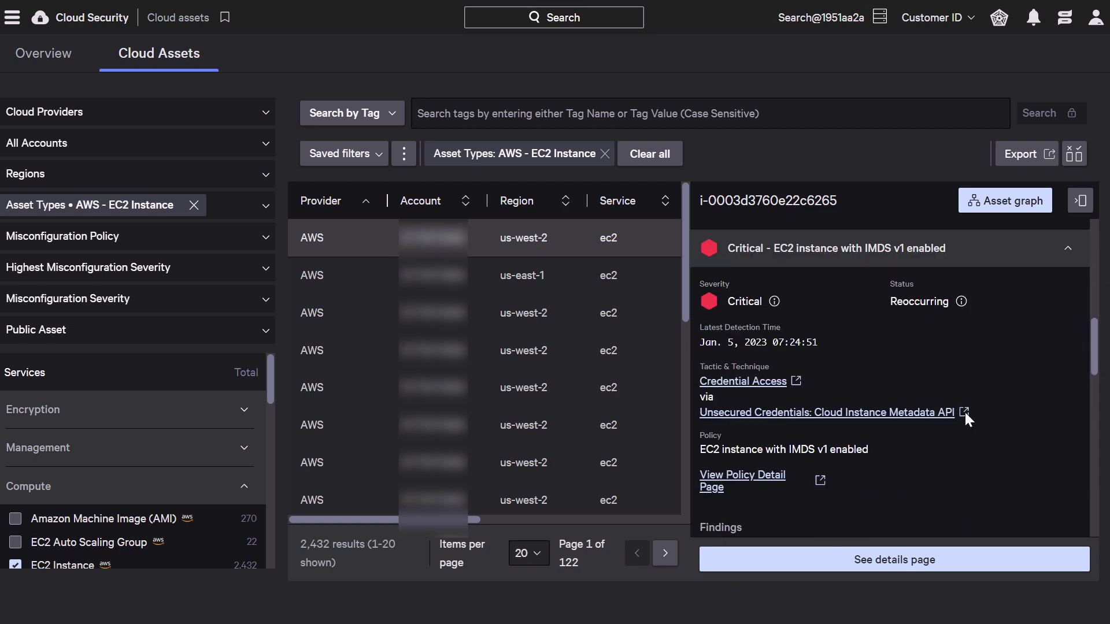
Read the remaining misconfiguration findings, the asset details and the tags in the instance's summary
{"action": "scroll", "coordinate": [966, 414], "scroll_direction": "down", "scroll_amount": 4}
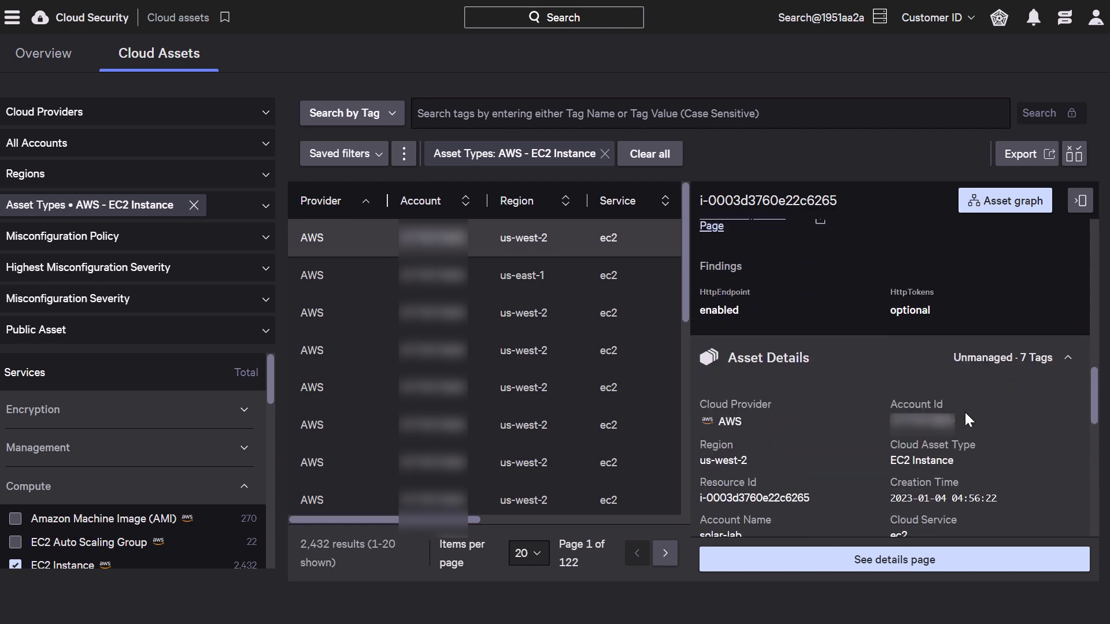
{"action": "scroll", "coordinate": [967, 413], "scroll_direction": "down", "scroll_amount": 5}
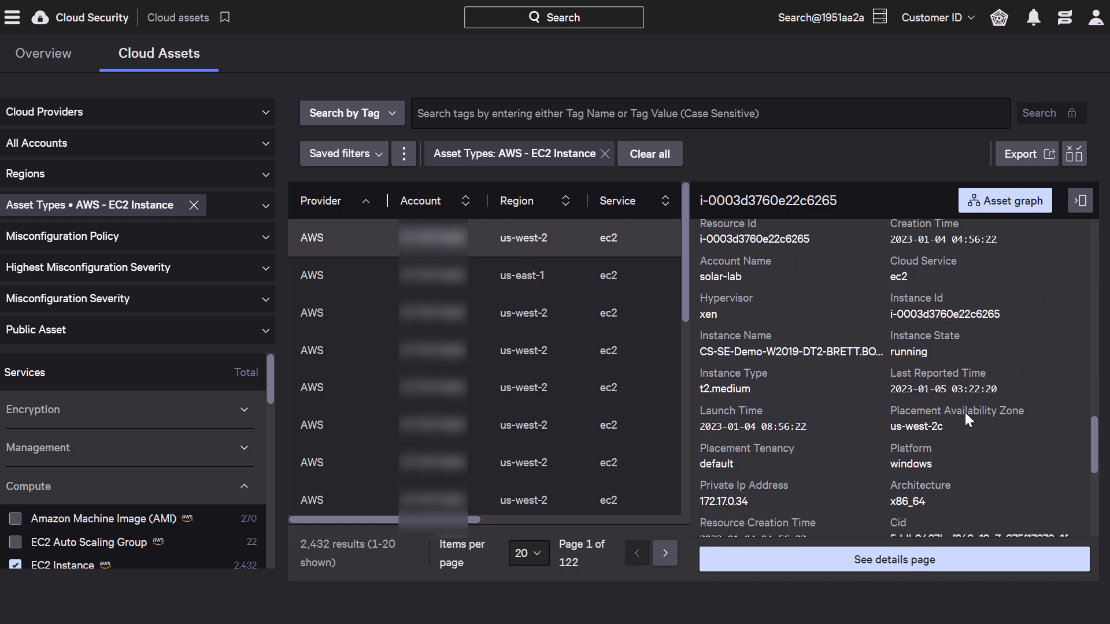
{"action": "scroll", "coordinate": [966, 412], "scroll_direction": "down", "scroll_amount": 3}
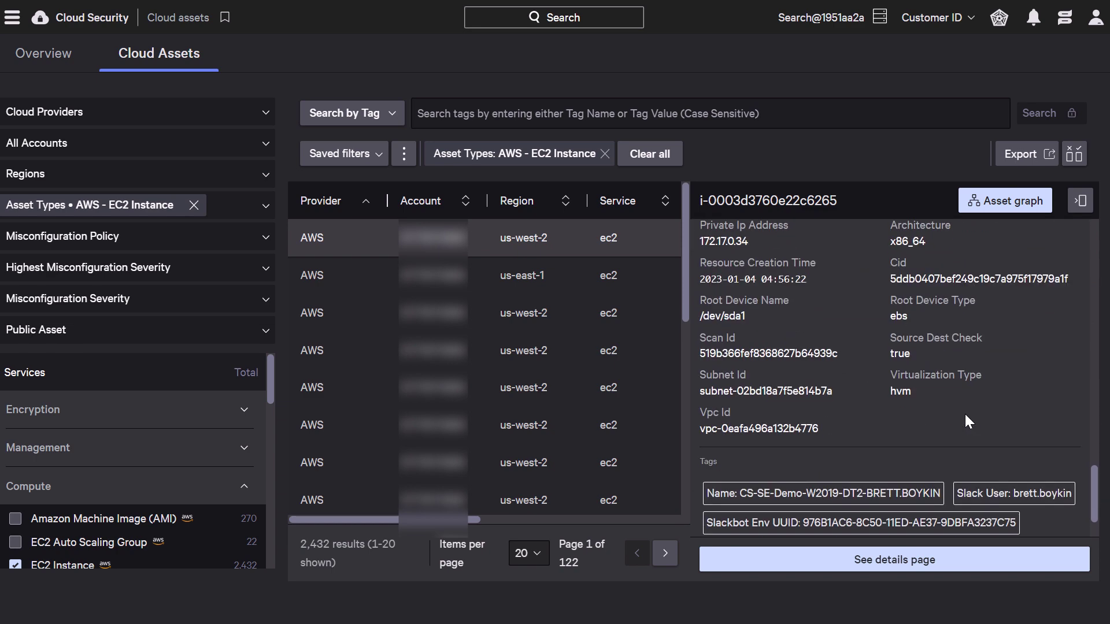
Open the instance's full details page and expand both misconfigurations to review their findings, remediation steps and compliance references
{"action": "left_click", "coordinate": [942, 556]}
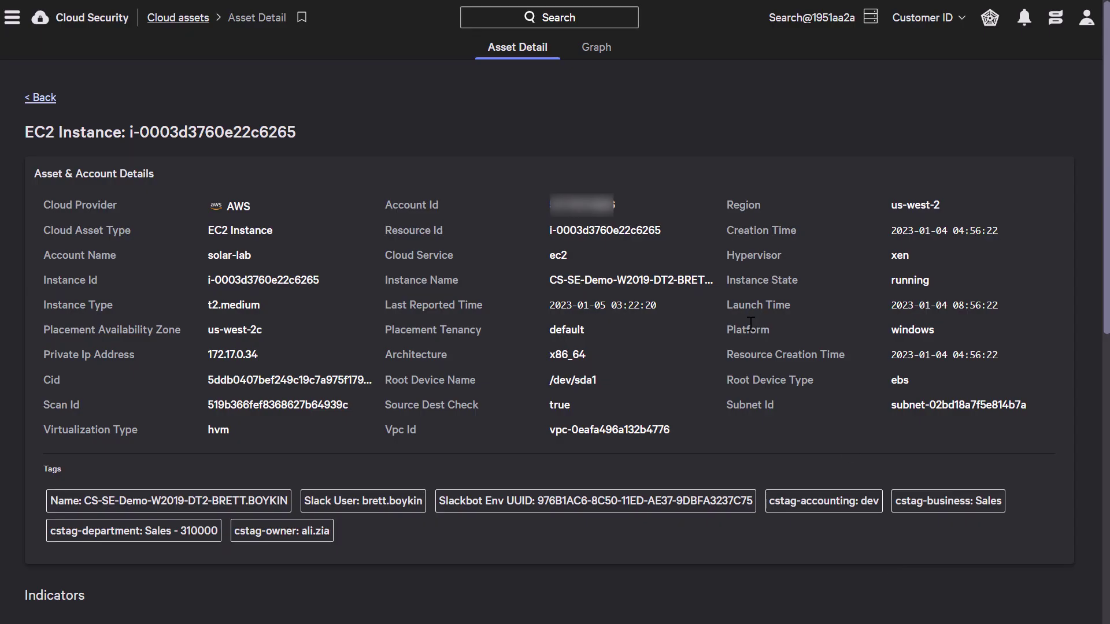
{"action": "scroll", "coordinate": [750, 324], "scroll_direction": "down", "scroll_amount": 9}
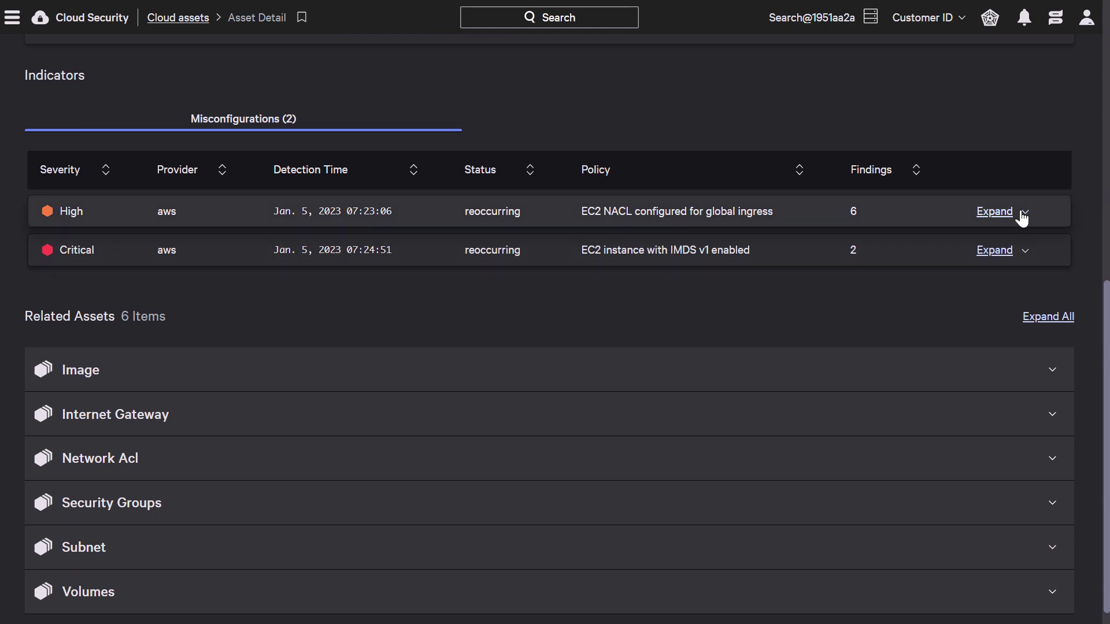
{"action": "left_click", "coordinate": [995, 212]}
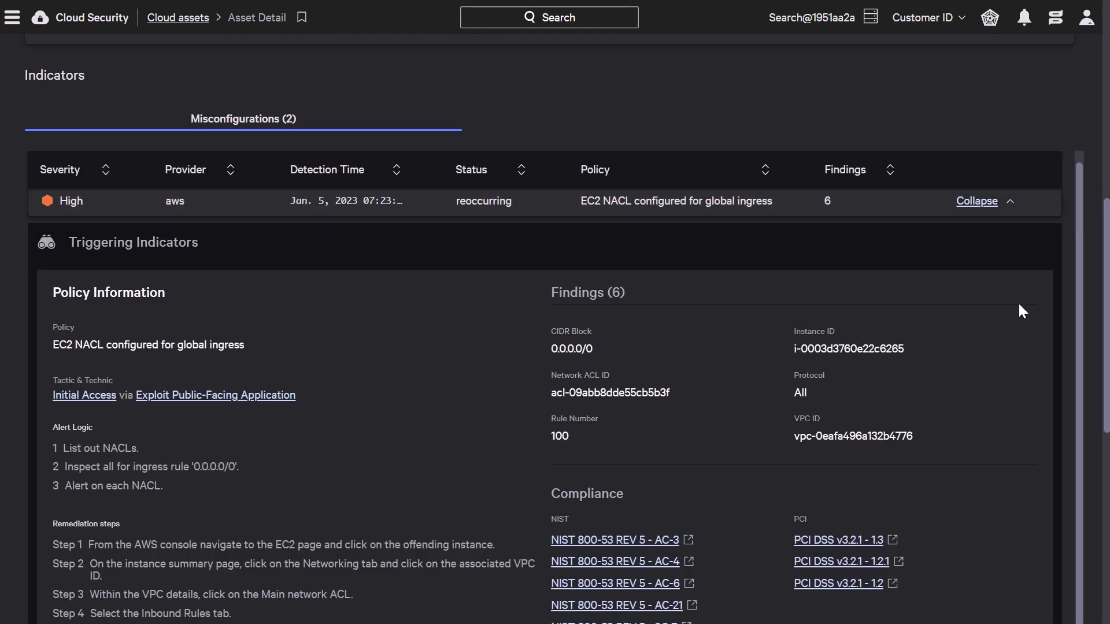
{"action": "scroll", "coordinate": [1019, 306], "scroll_direction": "down", "scroll_amount": 3}
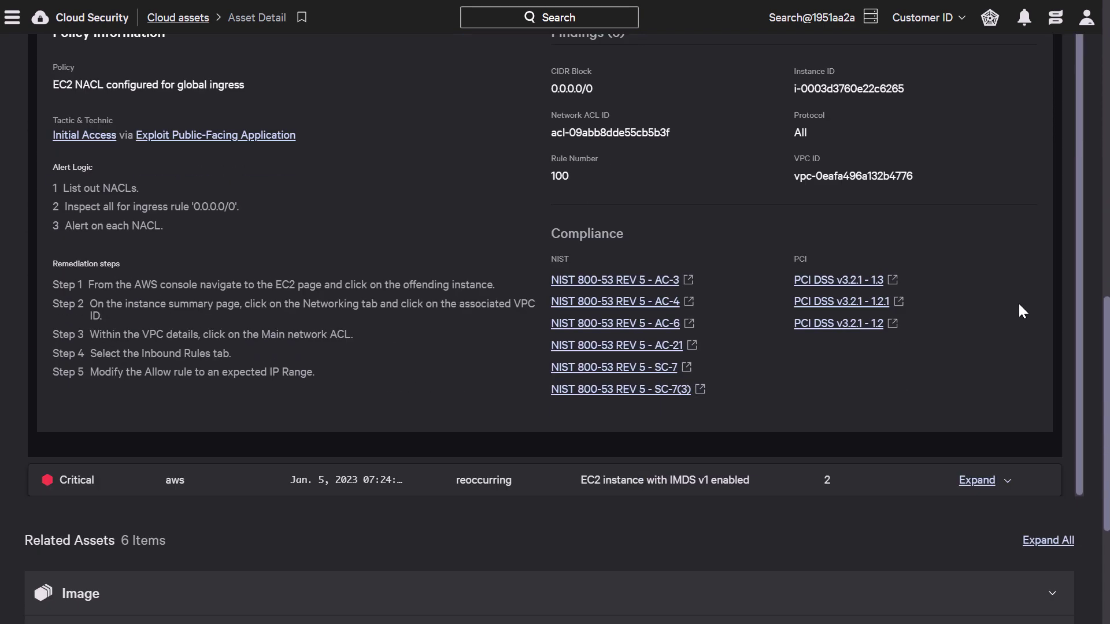
{"action": "scroll", "coordinate": [1019, 310], "scroll_direction": "down", "scroll_amount": 4}
{"action": "left_click", "coordinate": [977, 237]}
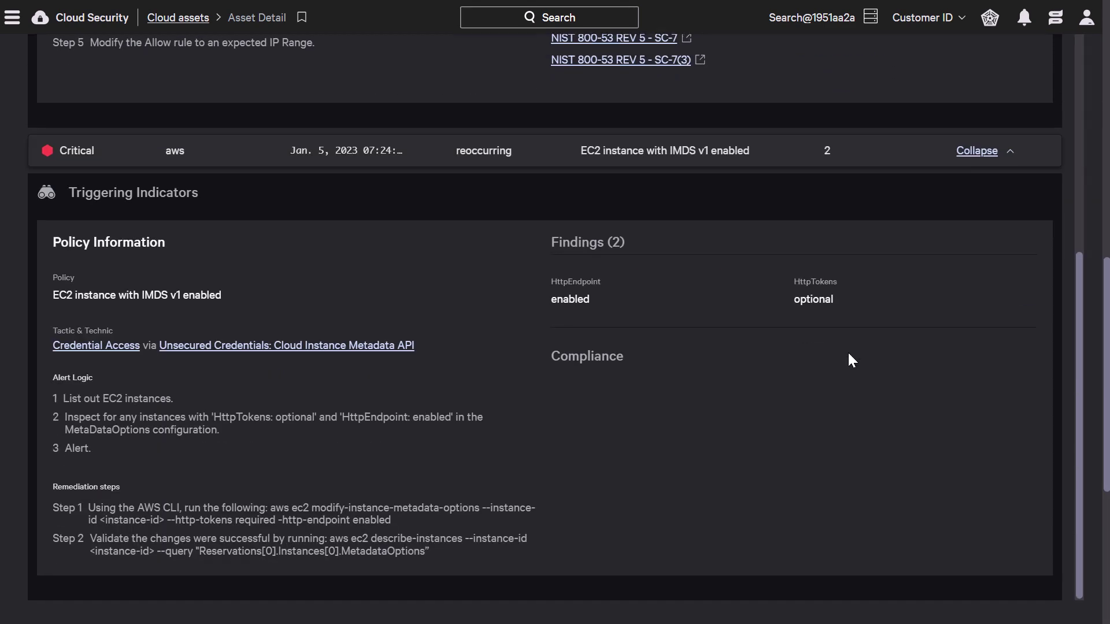
Expand all related assets of the instance to review them, and return to the filtered cloud assets list
{"action": "scroll", "coordinate": [849, 357], "scroll_direction": "down", "scroll_amount": 3}
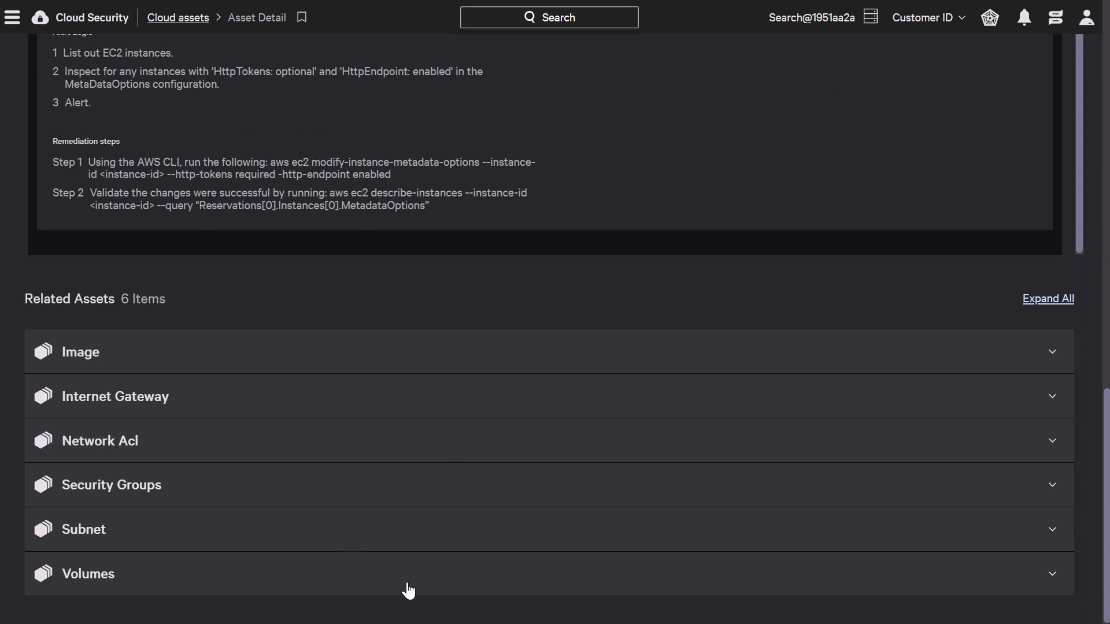
{"action": "left_click", "coordinate": [1065, 310]}
{"action": "scroll", "coordinate": [842, 310], "scroll_direction": "down", "scroll_amount": 10}
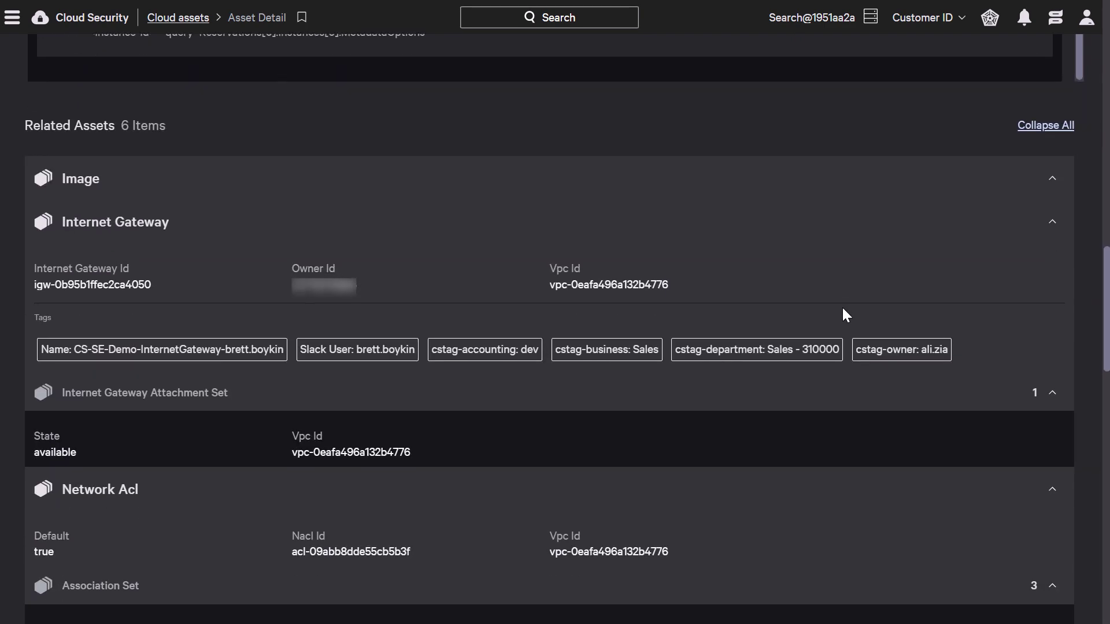
{"action": "scroll", "coordinate": [843, 316], "scroll_direction": "down", "scroll_amount": 15}
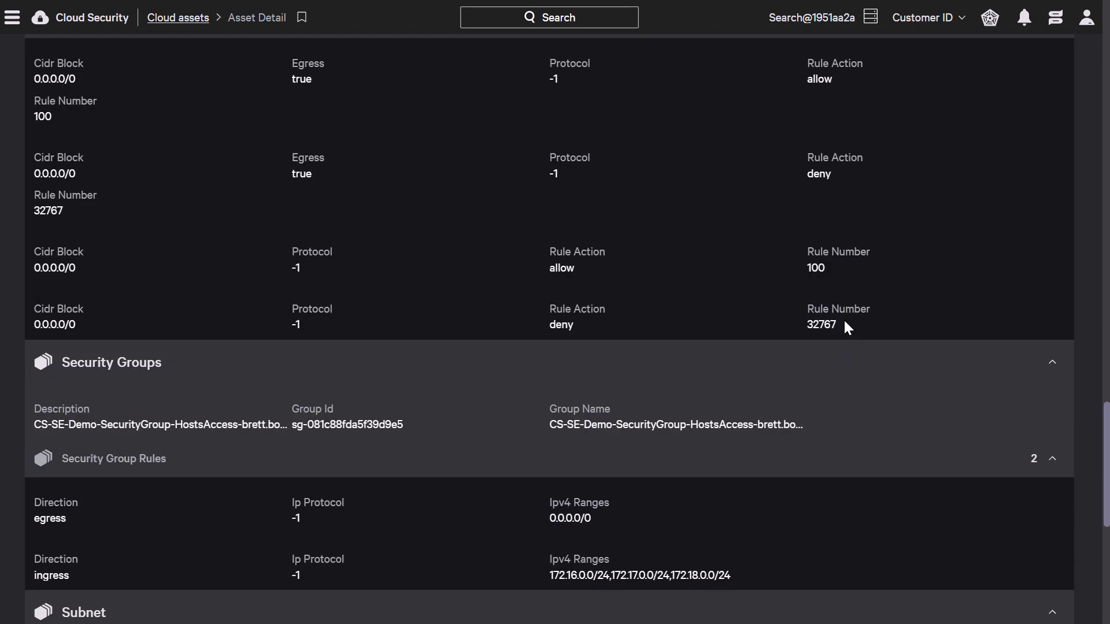
{"action": "scroll", "coordinate": [835, 321], "scroll_direction": "up", "scroll_amount": 20}
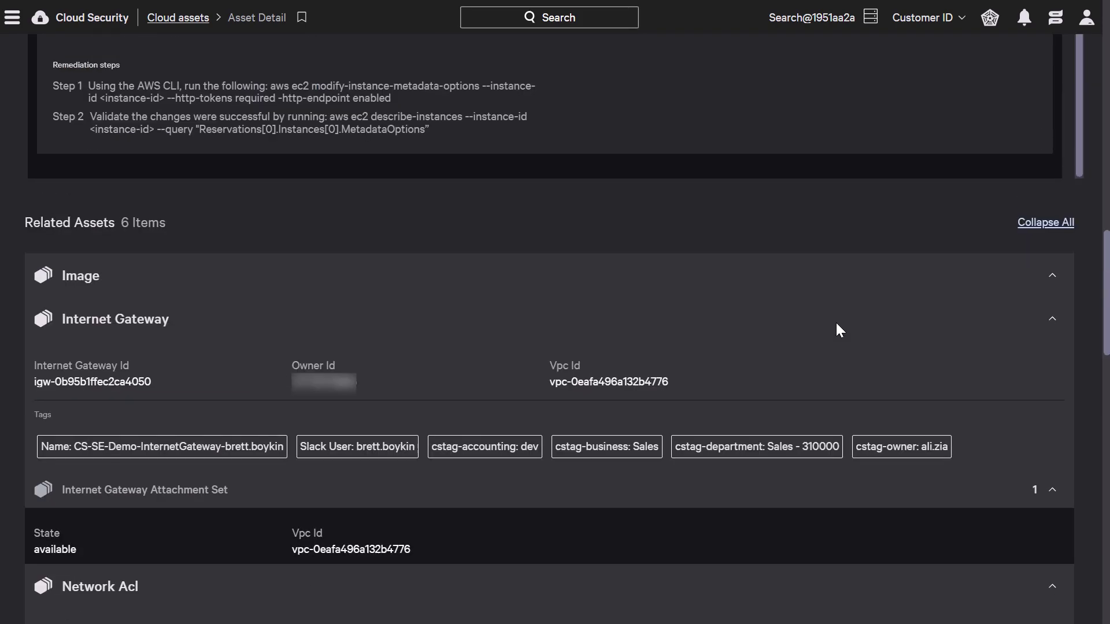
{"action": "left_click", "coordinate": [41, 98]}
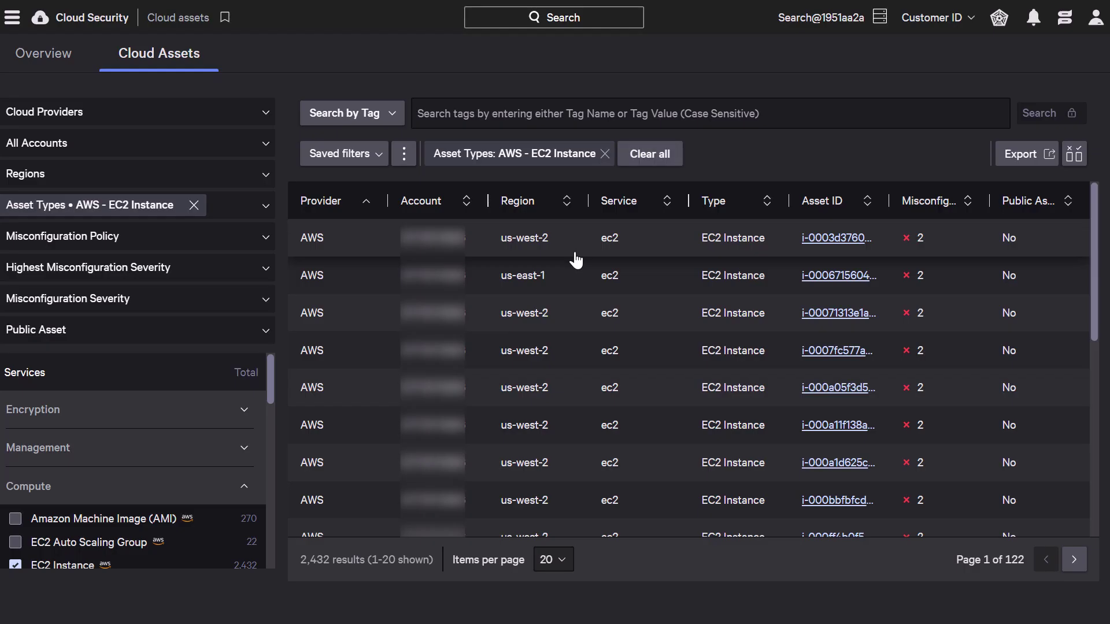
Open the asset graph of the first EC2 instance and read through the central entity's asset details and tags
{"action": "left_click", "coordinate": [329, 239]}
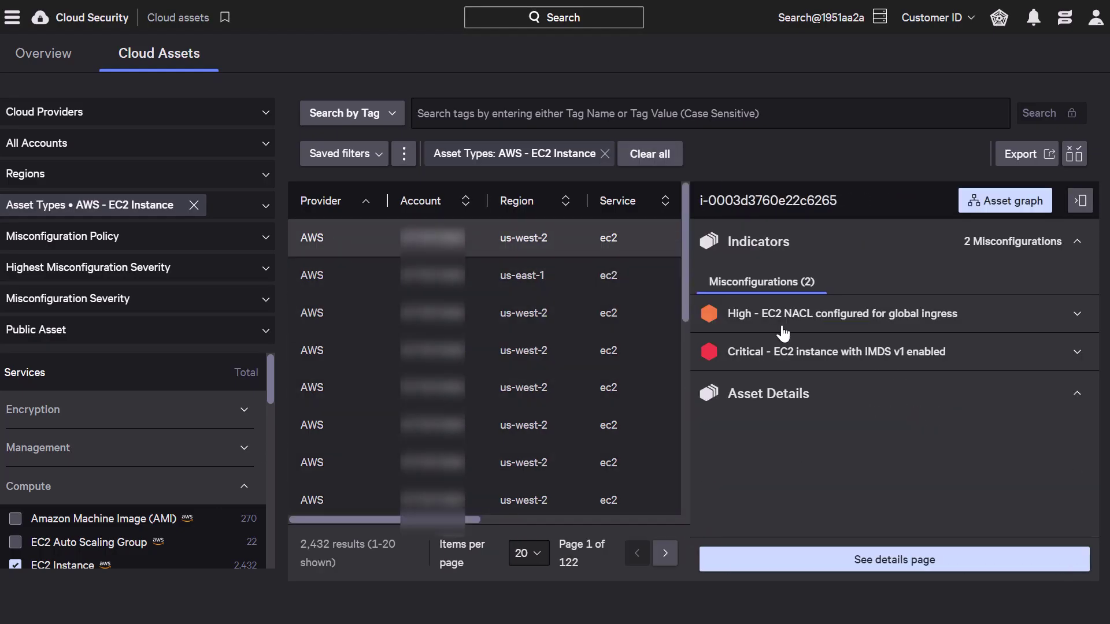
{"action": "left_click", "coordinate": [1016, 205]}
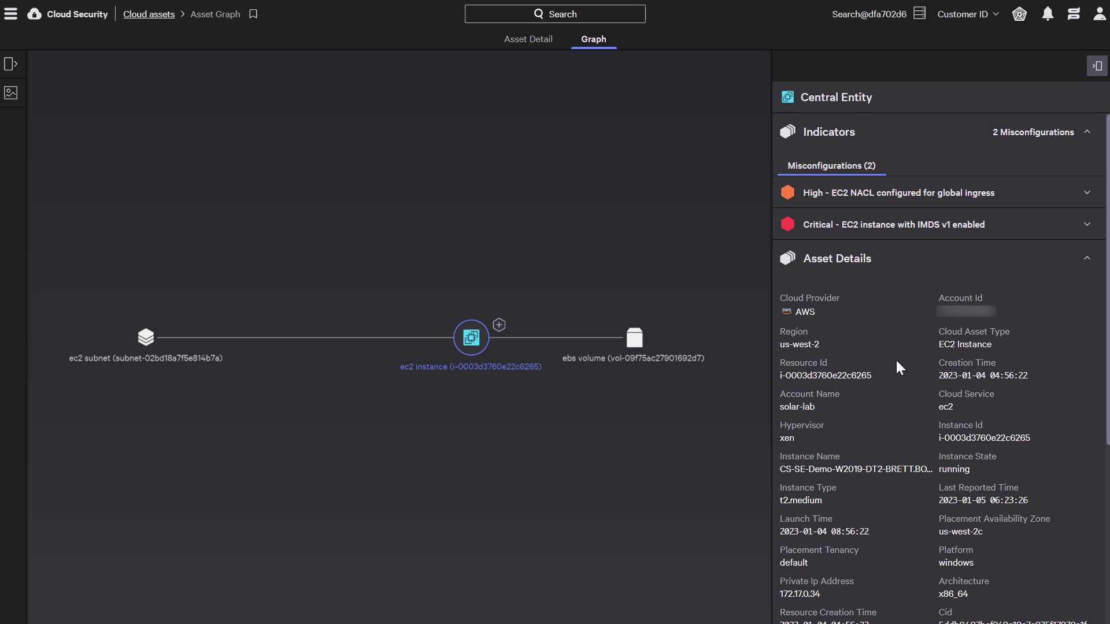
{"action": "scroll", "coordinate": [897, 362], "scroll_direction": "down", "scroll_amount": 2}
{"action": "scroll", "coordinate": [897, 362], "scroll_direction": "down", "scroll_amount": 2}
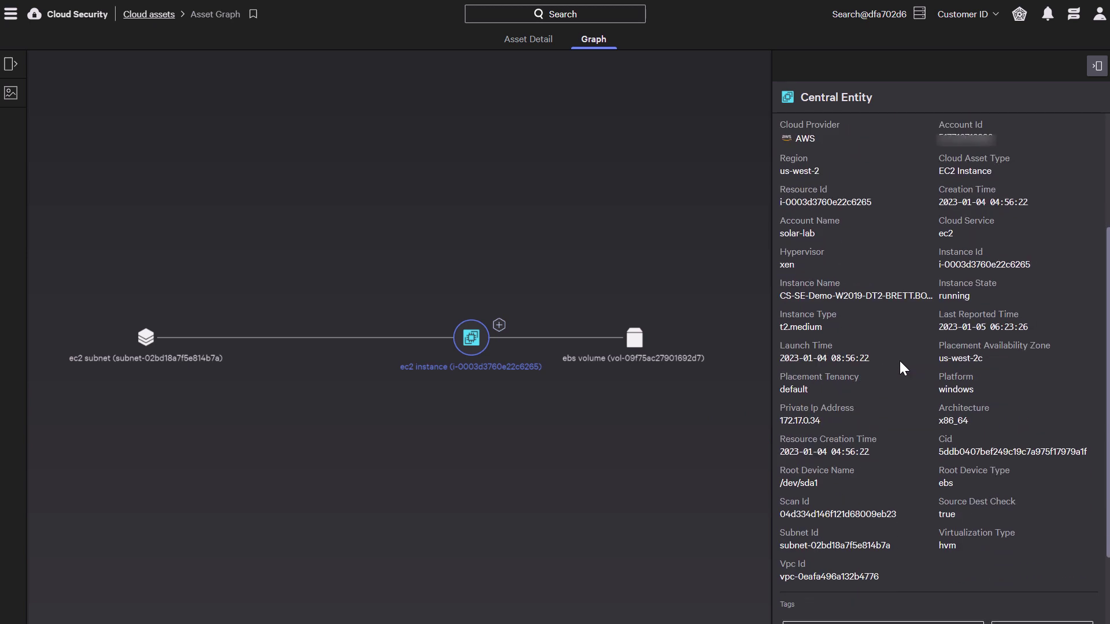
{"action": "scroll", "coordinate": [900, 361], "scroll_direction": "down", "scroll_amount": 2}
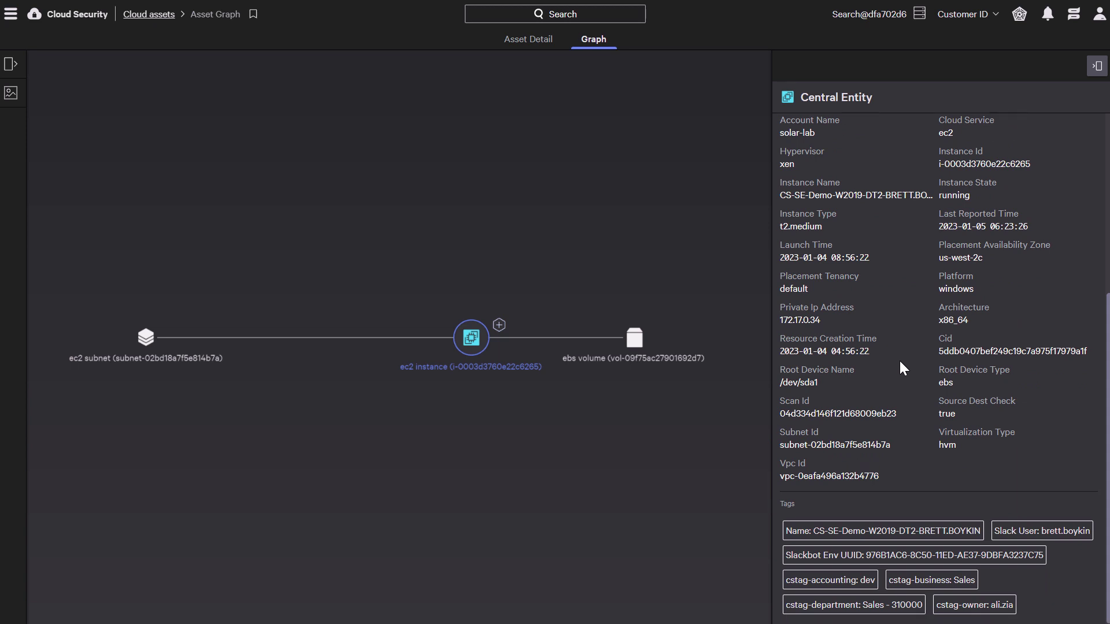
{"action": "scroll", "coordinate": [899, 359], "scroll_direction": "up", "scroll_amount": 6}
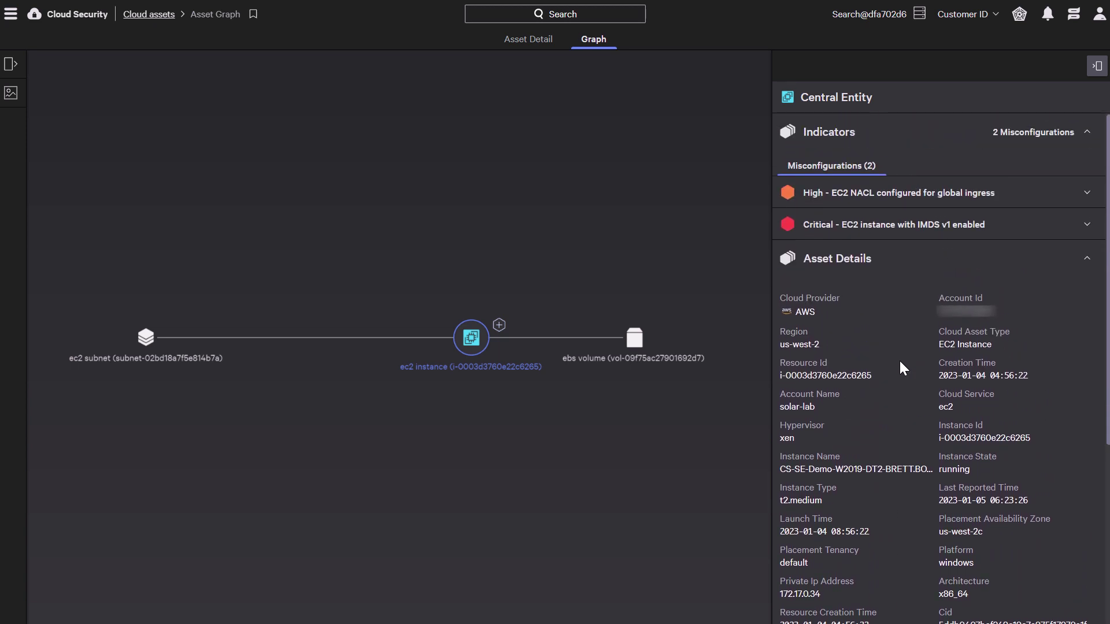
Expand the graph connections of the central EC2 instance, its security group, the subnet and the uppermost related EC2 instance, with the details hidden
{"action": "left_click", "coordinate": [498, 333]}
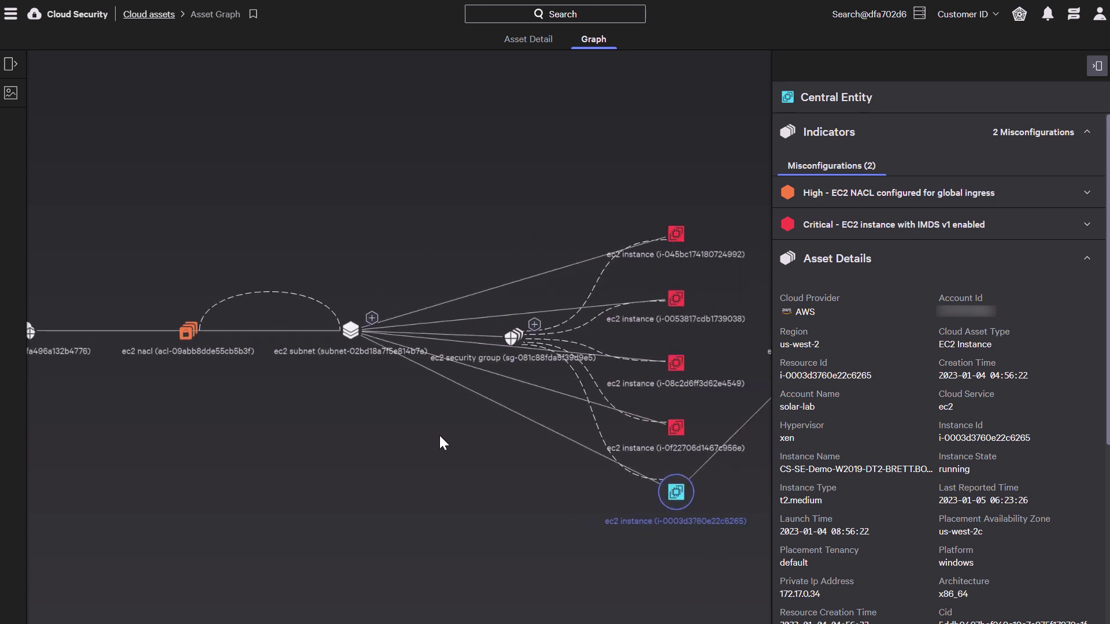
{"action": "left_click", "coordinate": [1097, 66]}
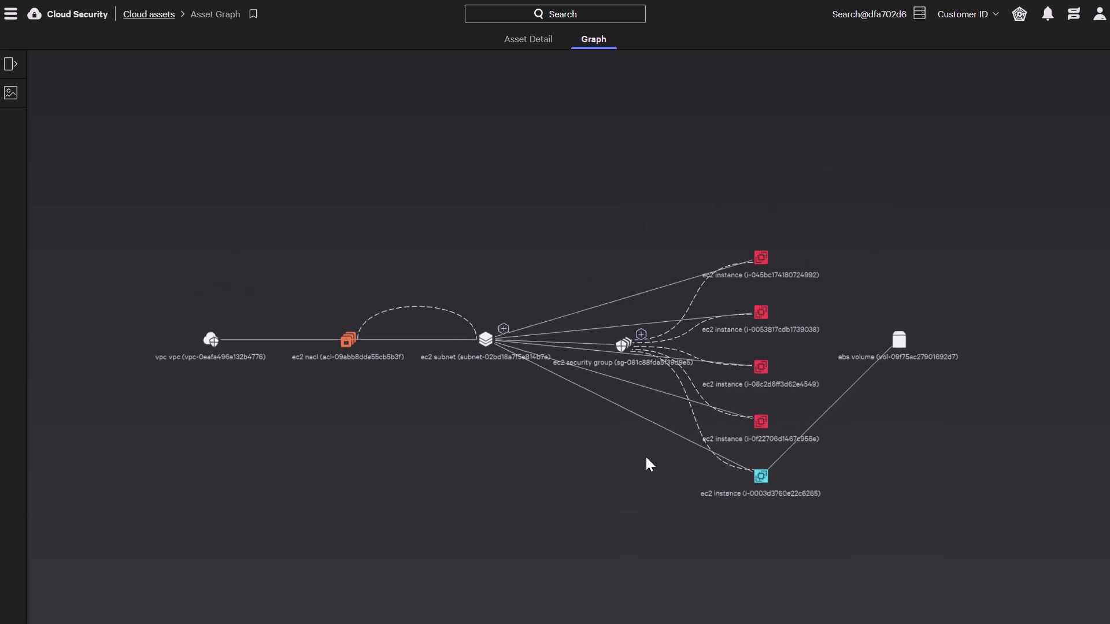
{"action": "left_click", "coordinate": [643, 337]}
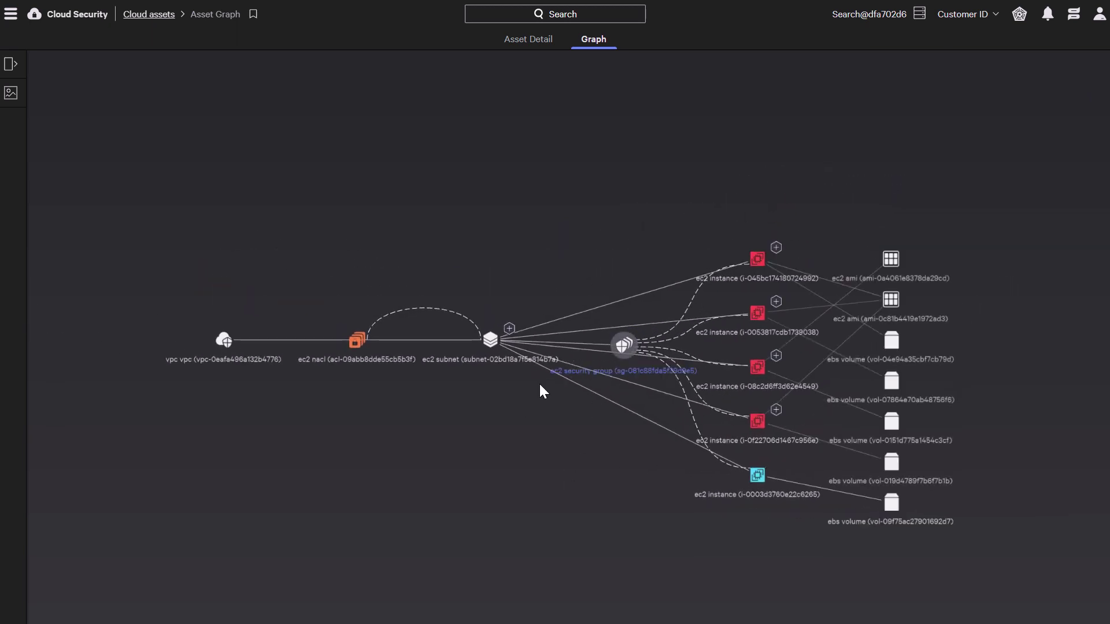
{"action": "left_click", "coordinate": [511, 332]}
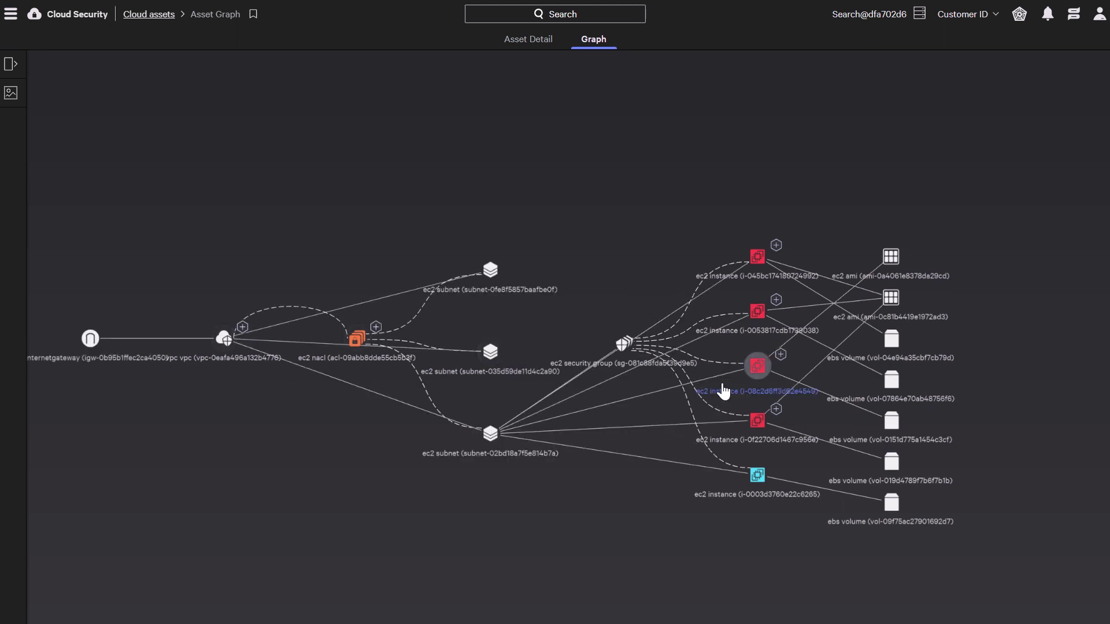
{"action": "left_click", "coordinate": [776, 245]}
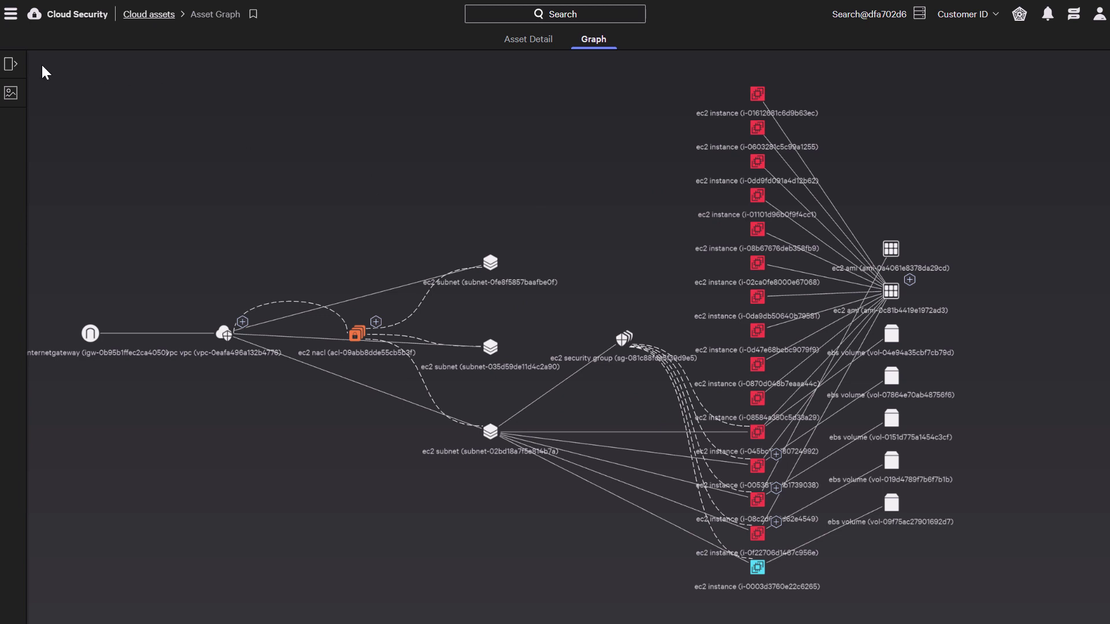
Use the graph legend to highlight the central entity and the EBS volumes, viewing the details of the central instance and the first volume
{"action": "left_click", "coordinate": [10, 63]}
{"action": "left_click", "coordinate": [116, 139]}
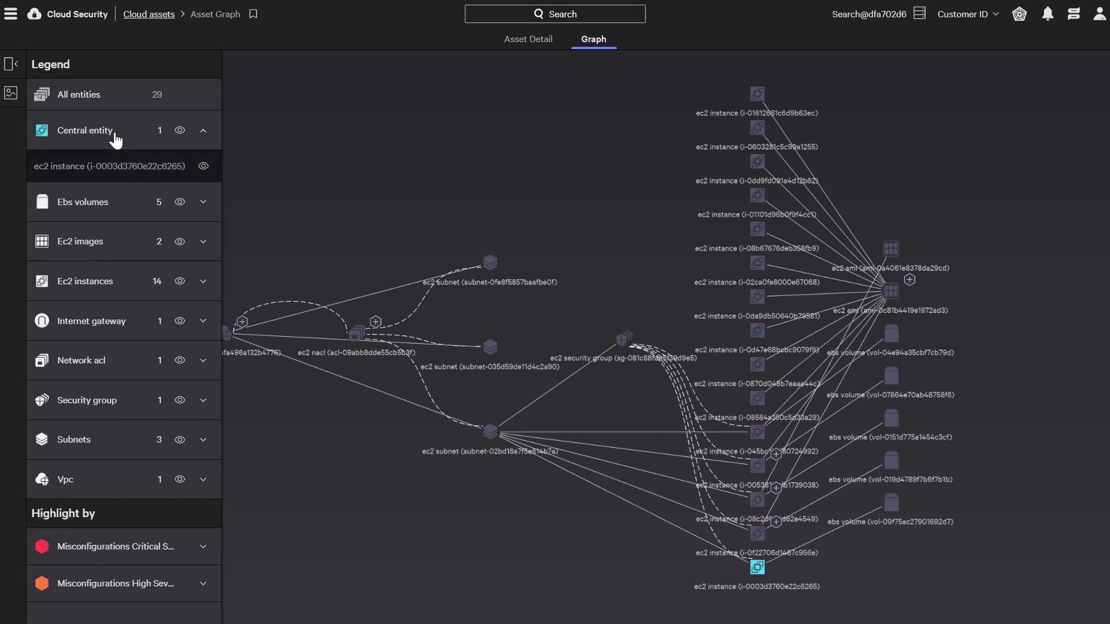
{"action": "left_click", "coordinate": [127, 170]}
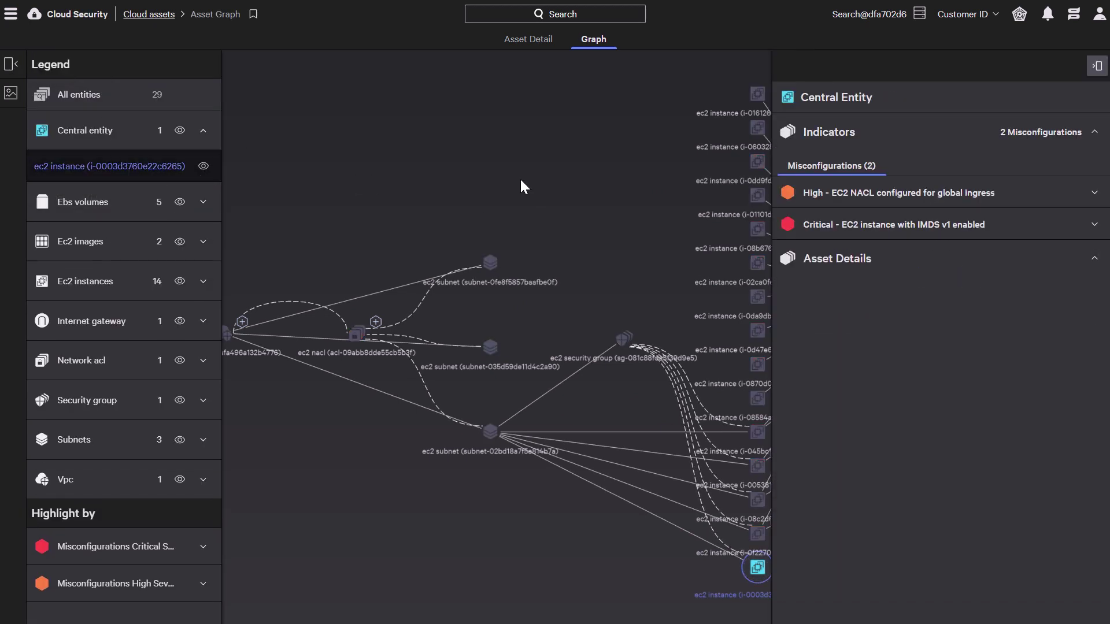
{"action": "left_click", "coordinate": [122, 201]}
{"action": "left_click", "coordinate": [95, 240]}
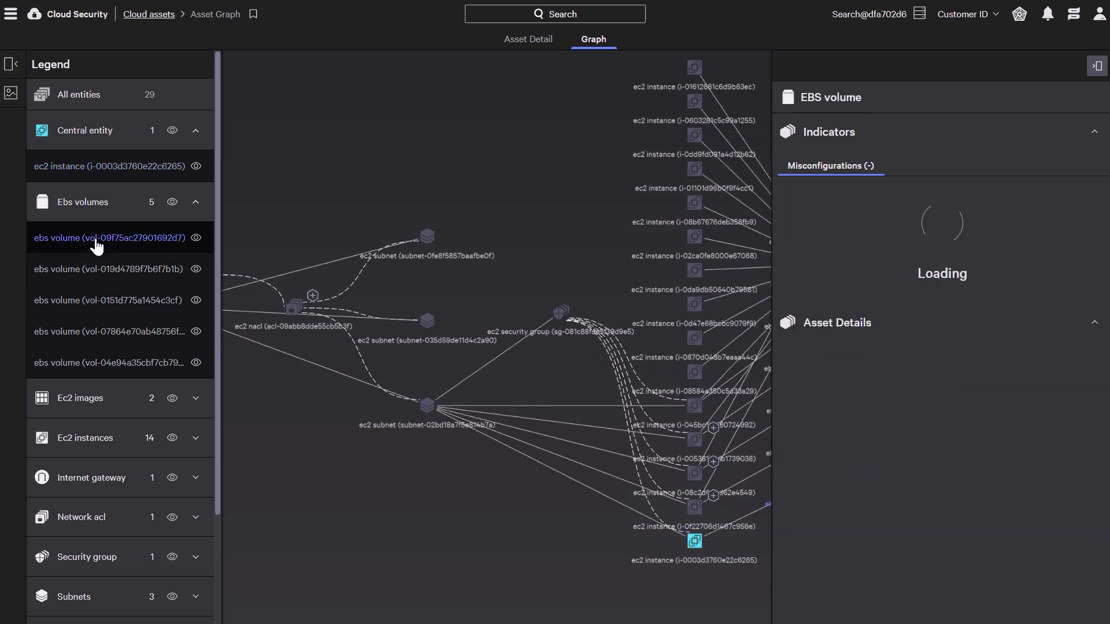
Hide the EC2 images on the graph and show them again
{"action": "scroll", "coordinate": [144, 428], "scroll_direction": "down", "scroll_amount": 3}
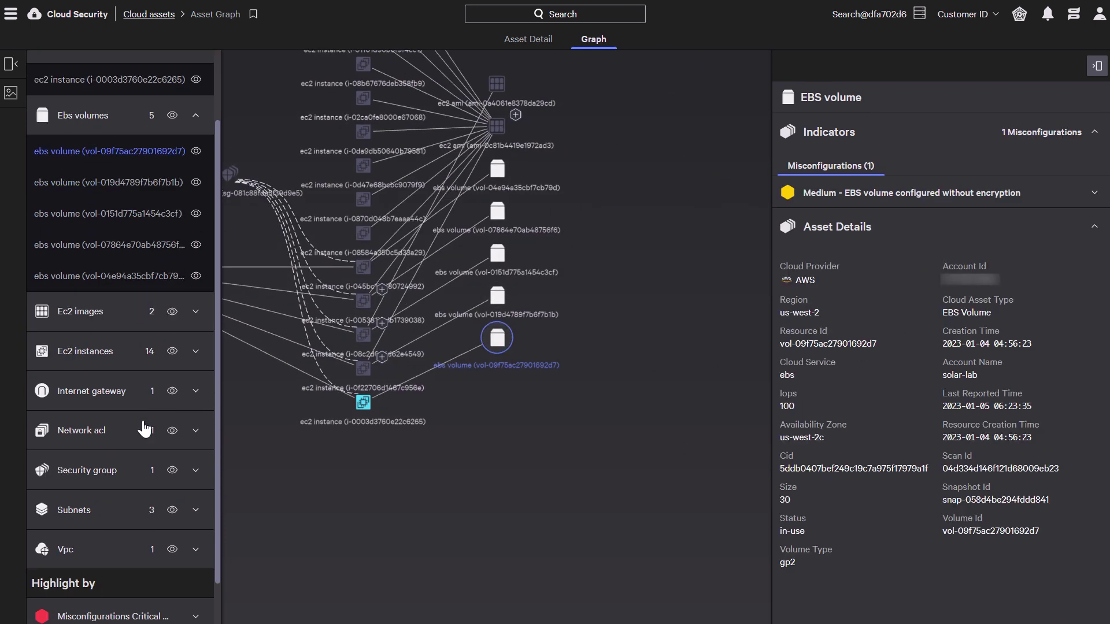
{"action": "left_click", "coordinate": [172, 265]}
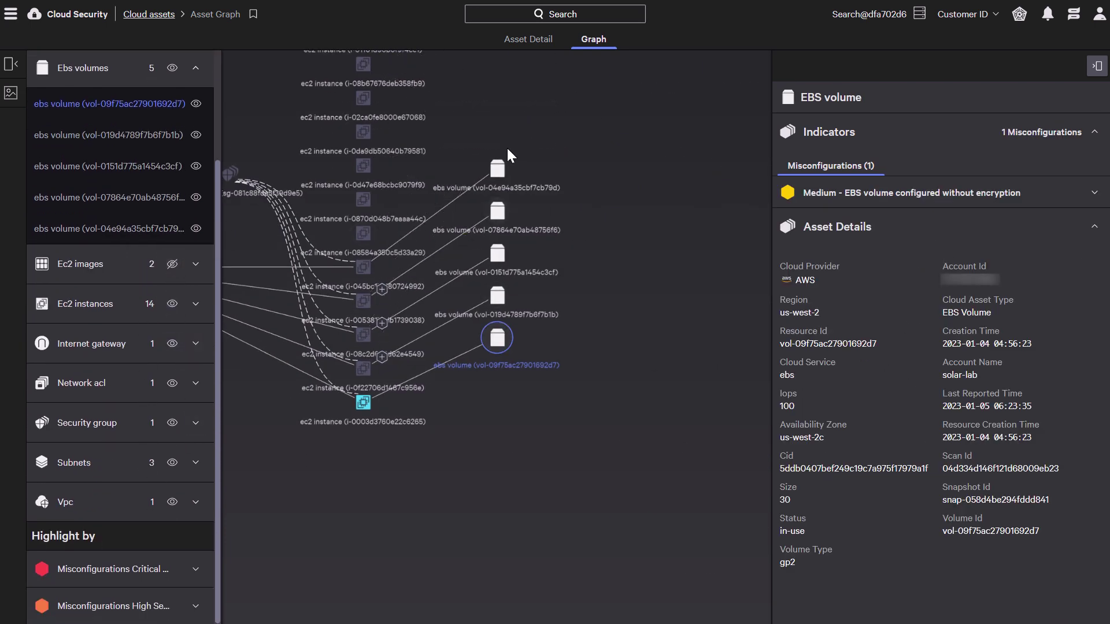
{"action": "left_click", "coordinate": [172, 265]}
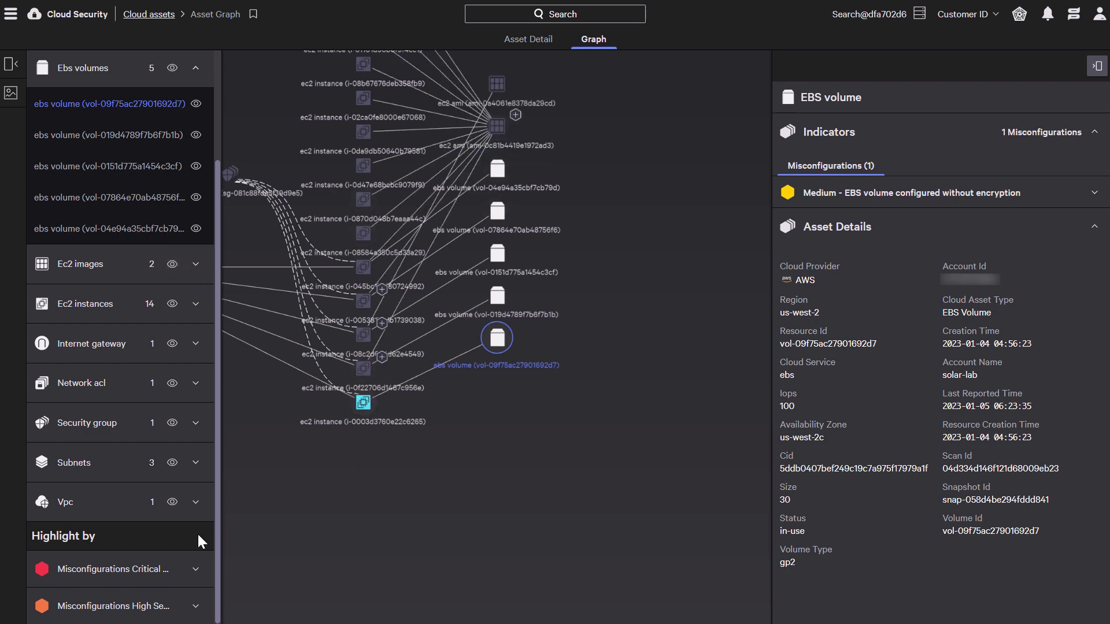
Highlight the graph assets with Critical and High severity misconfigurations, review the affected EC2 instances and Network ACL, and clear the highlighting
{"action": "left_click", "coordinate": [151, 569]}
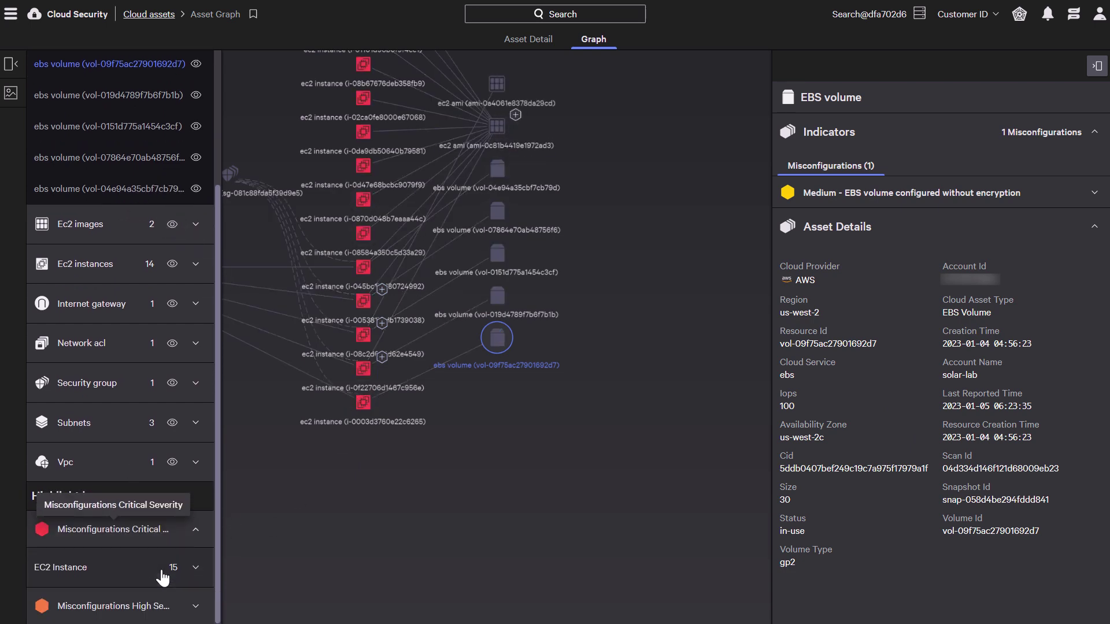
{"action": "left_click", "coordinate": [129, 575]}
{"action": "scroll", "coordinate": [145, 538], "scroll_direction": "down", "scroll_amount": 5}
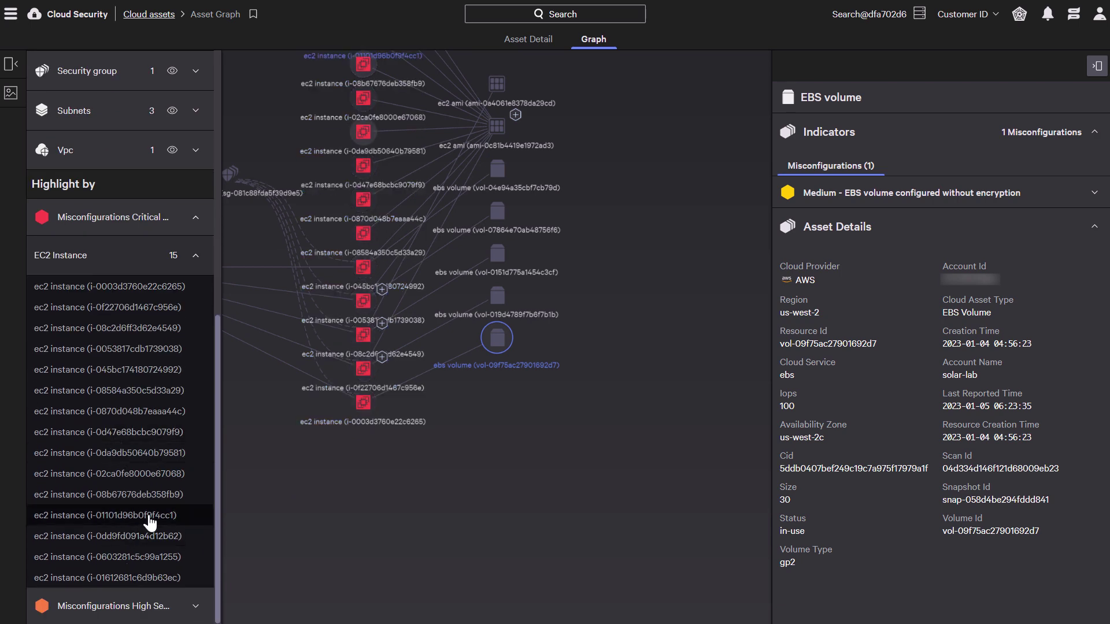
{"action": "left_click", "coordinate": [93, 578]}
{"action": "left_click", "coordinate": [115, 610]}
{"action": "scroll", "coordinate": [407, 546], "scroll_direction": "up", "scroll_amount": 3}
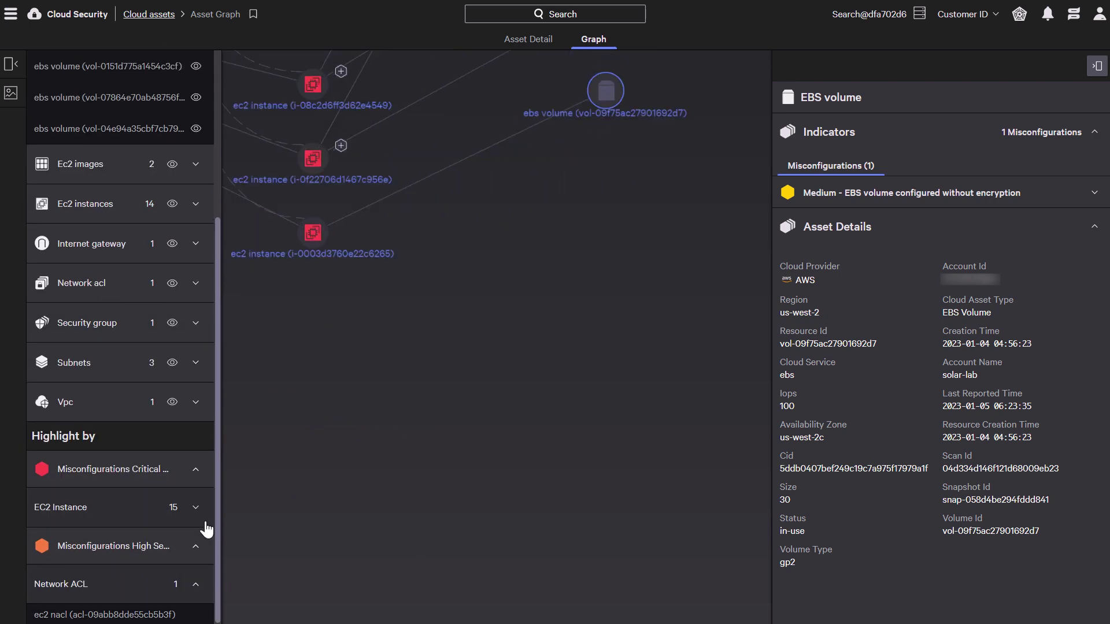
{"action": "left_click_drag", "start_coordinate": [325, 304], "coordinate": [550, 519]}
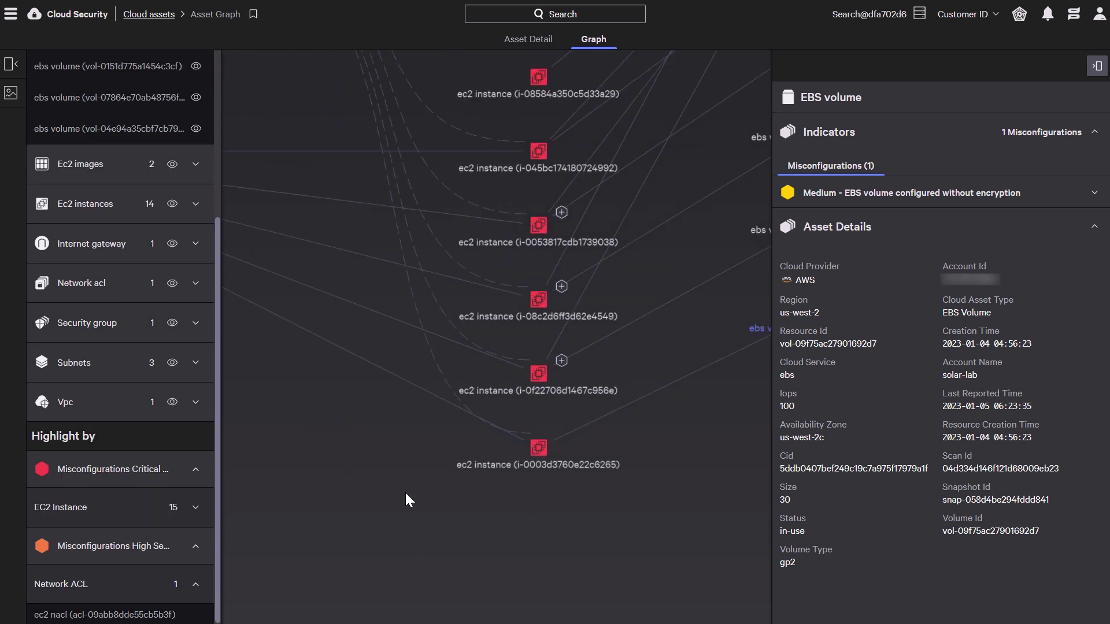
{"action": "scroll", "coordinate": [390, 490], "scroll_direction": "down", "scroll_amount": 3}
{"action": "left_click", "coordinate": [193, 470]}
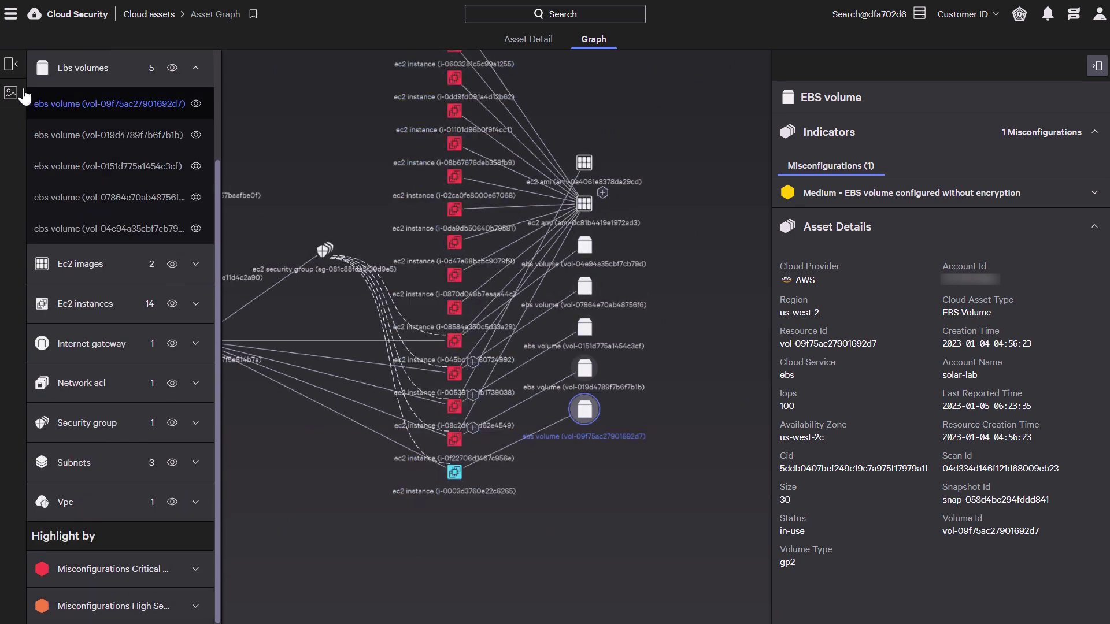
Collapse the legend and try to save the asset graph as a PNG image
{"action": "left_click", "coordinate": [11, 63]}
{"action": "left_click", "coordinate": [13, 103]}
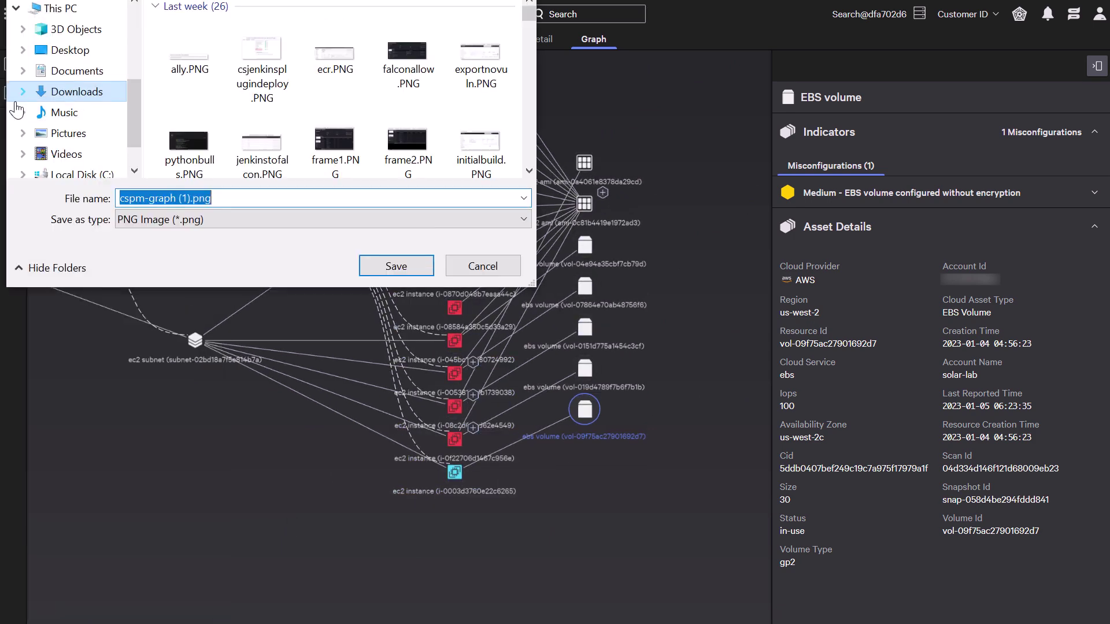
{"action": "left_click", "coordinate": [495, 273]}
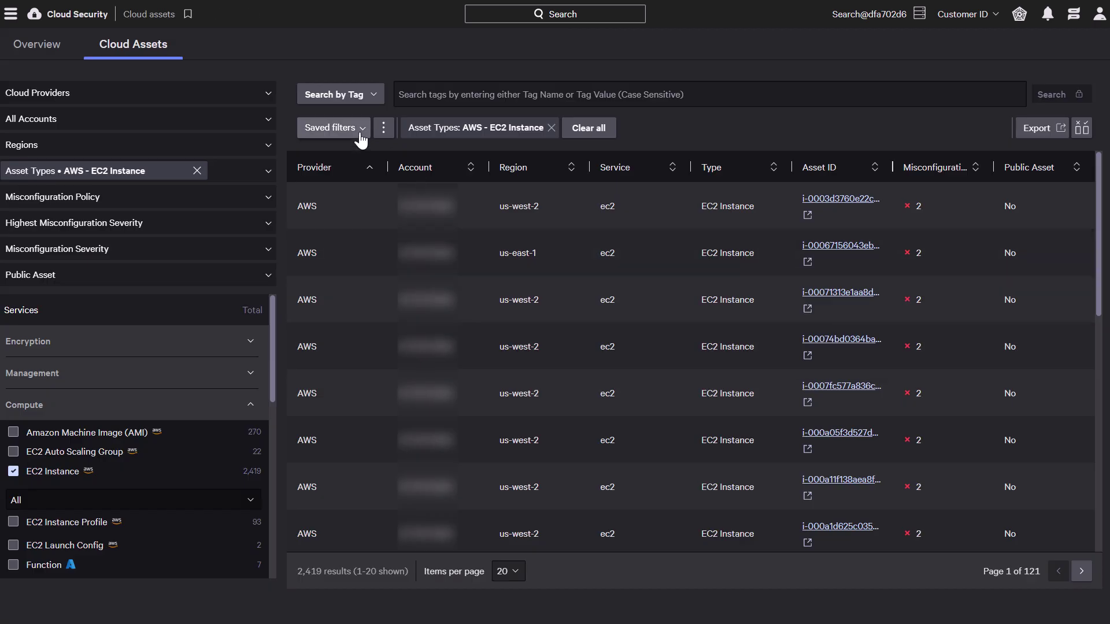
Apply the saved filter Production Critical EC2s to the cloud assets list
{"action": "left_click", "coordinate": [359, 134]}
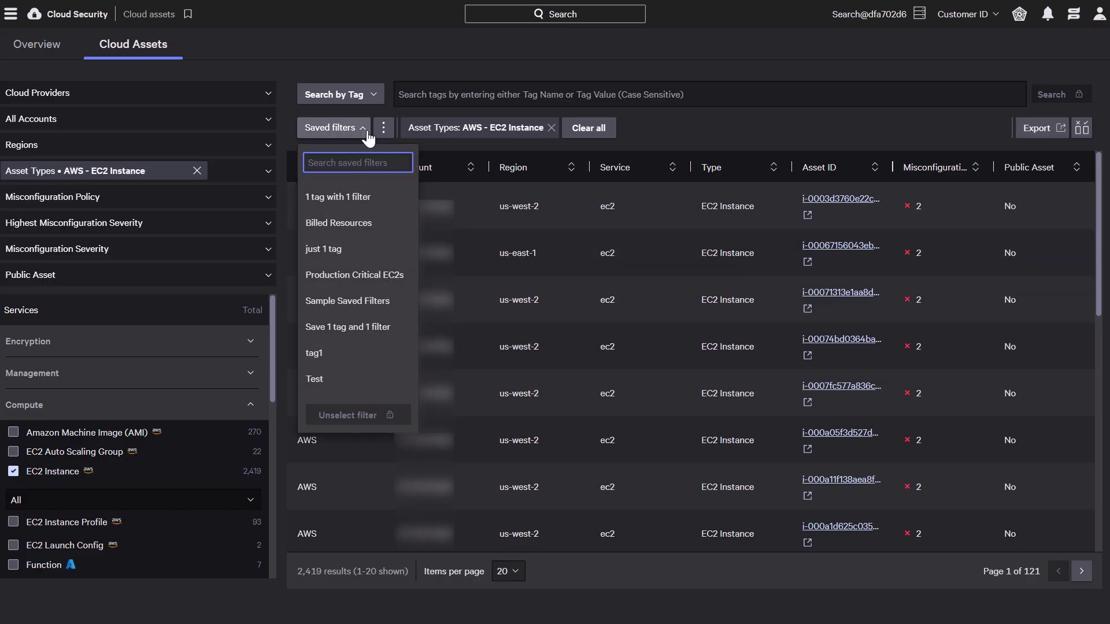
{"action": "left_click", "coordinate": [408, 275]}
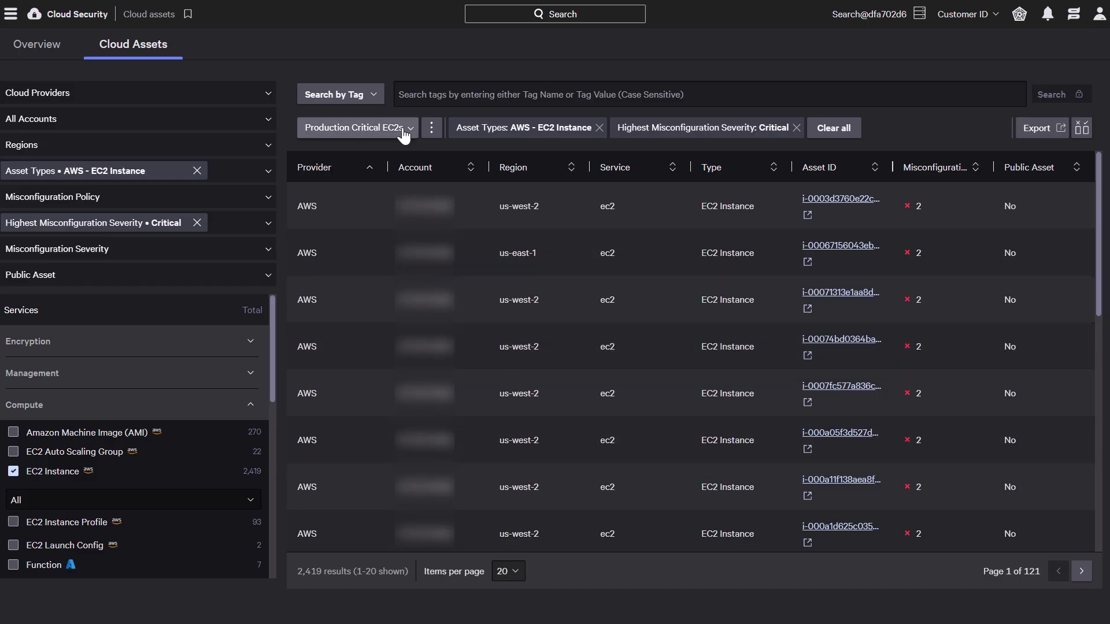
Apply the saved filter Billed Resources to the cloud assets list and export the results as JSON
{"action": "left_click", "coordinate": [405, 128]}
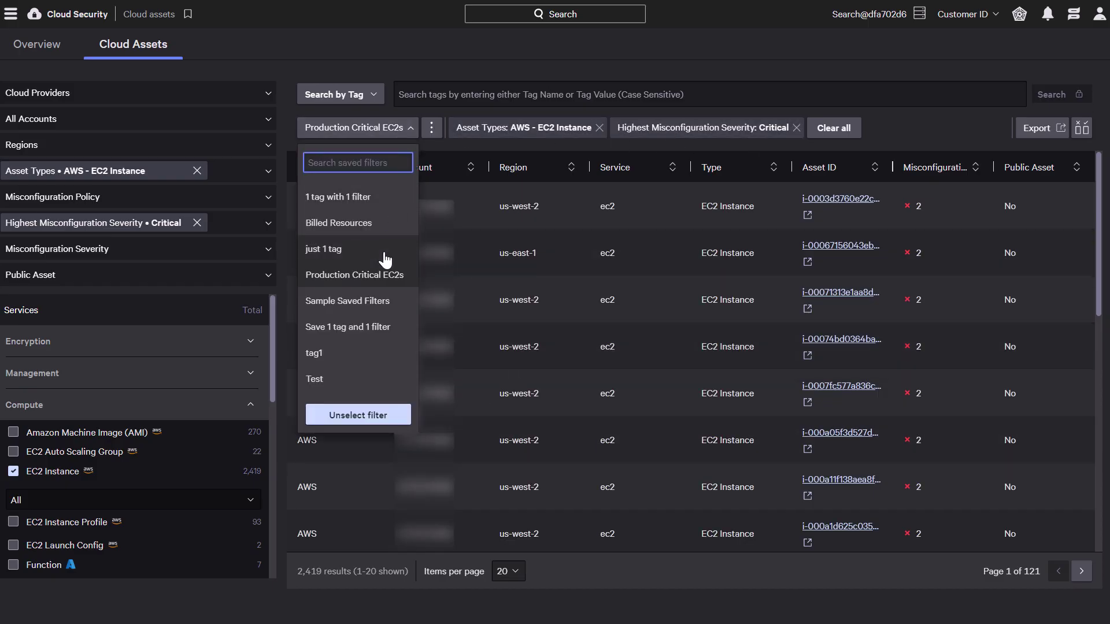
{"action": "left_click", "coordinate": [343, 230]}
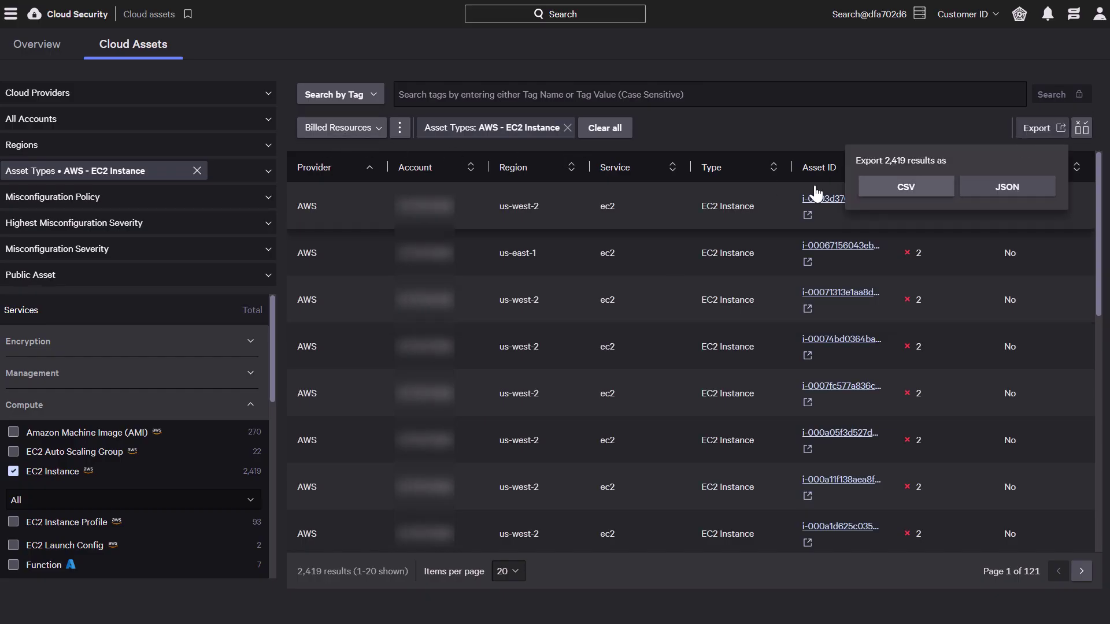
{"action": "left_click", "coordinate": [999, 193]}
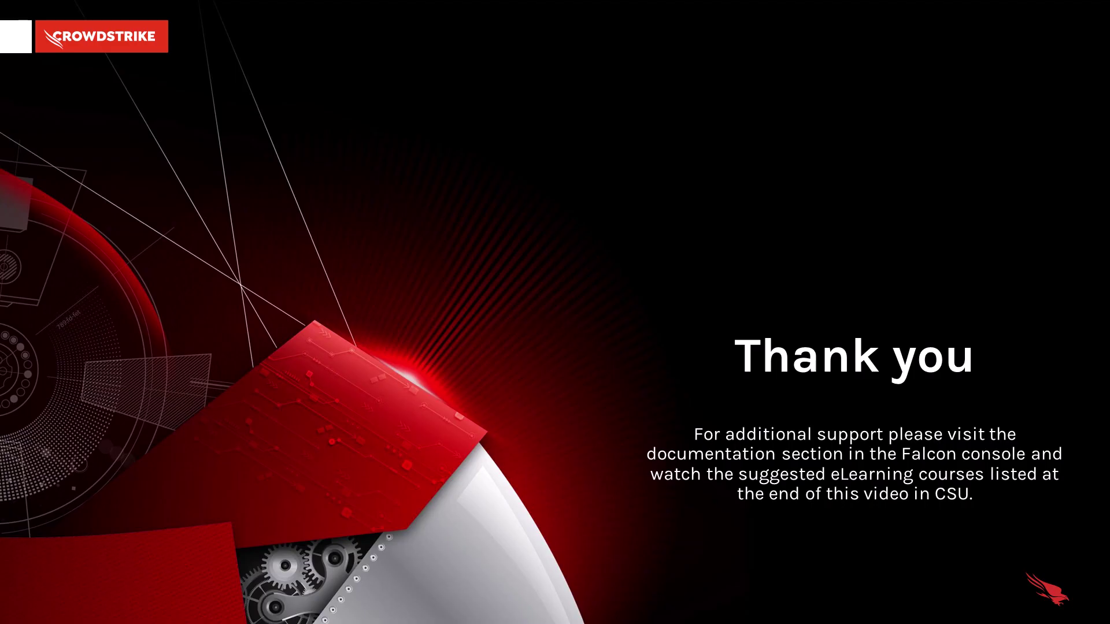